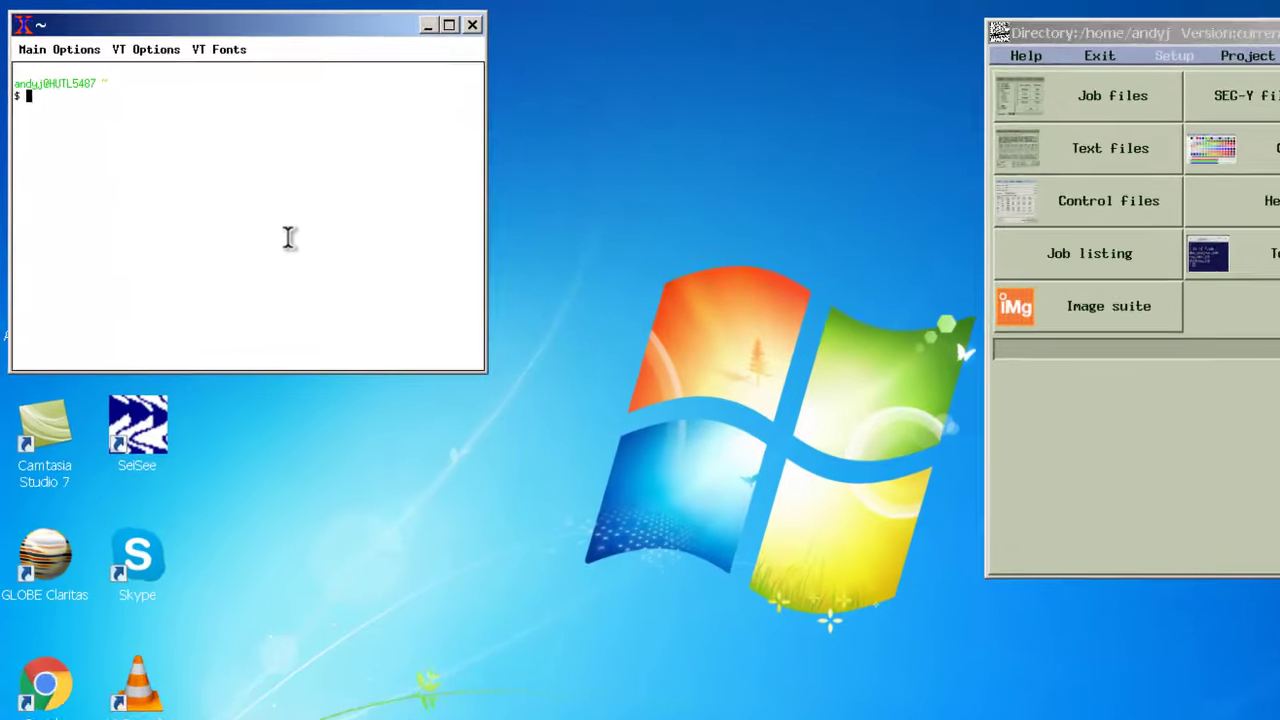
Enter claritas_image_ui at the terminal prompt and launch the Claritas Image Suite from the main launcher
{"action": "type", "text": "cla"}
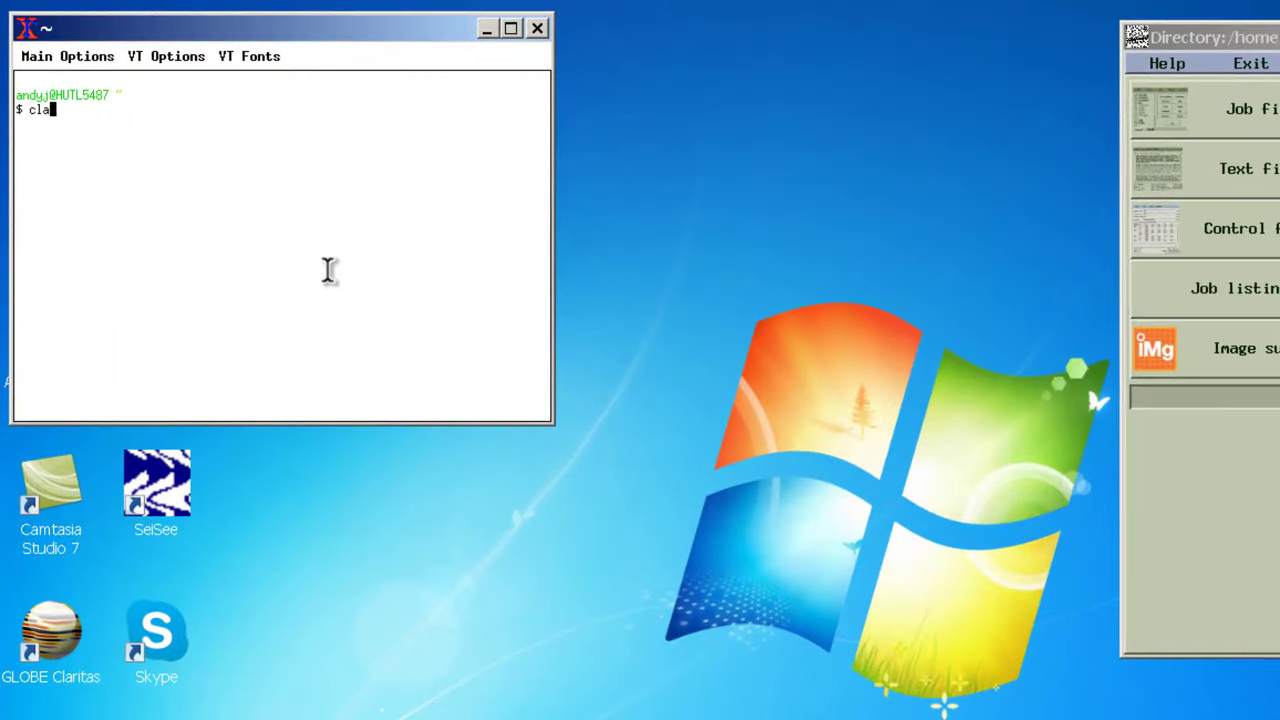
{"action": "type", "text": "ritas_"}
{"action": "type", "text": "image_"}
{"action": "type", "text": "ui"}
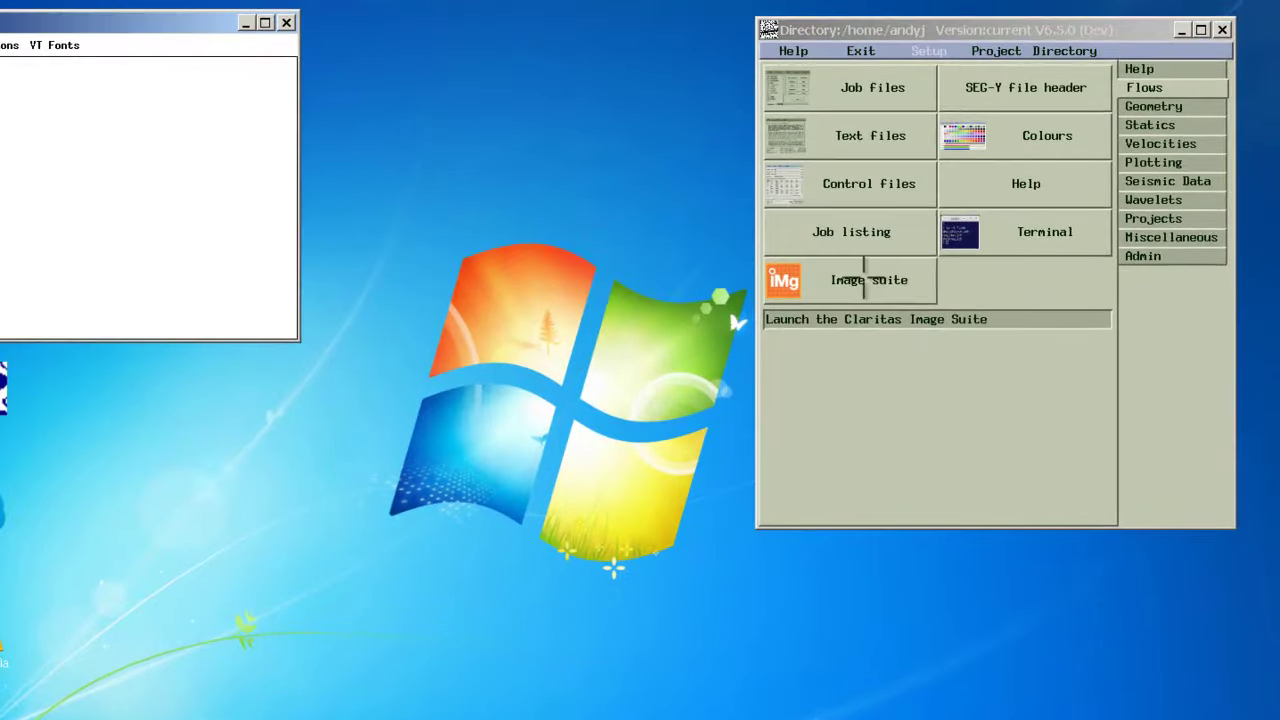
{"action": "left_click", "coordinate": [864, 279]}
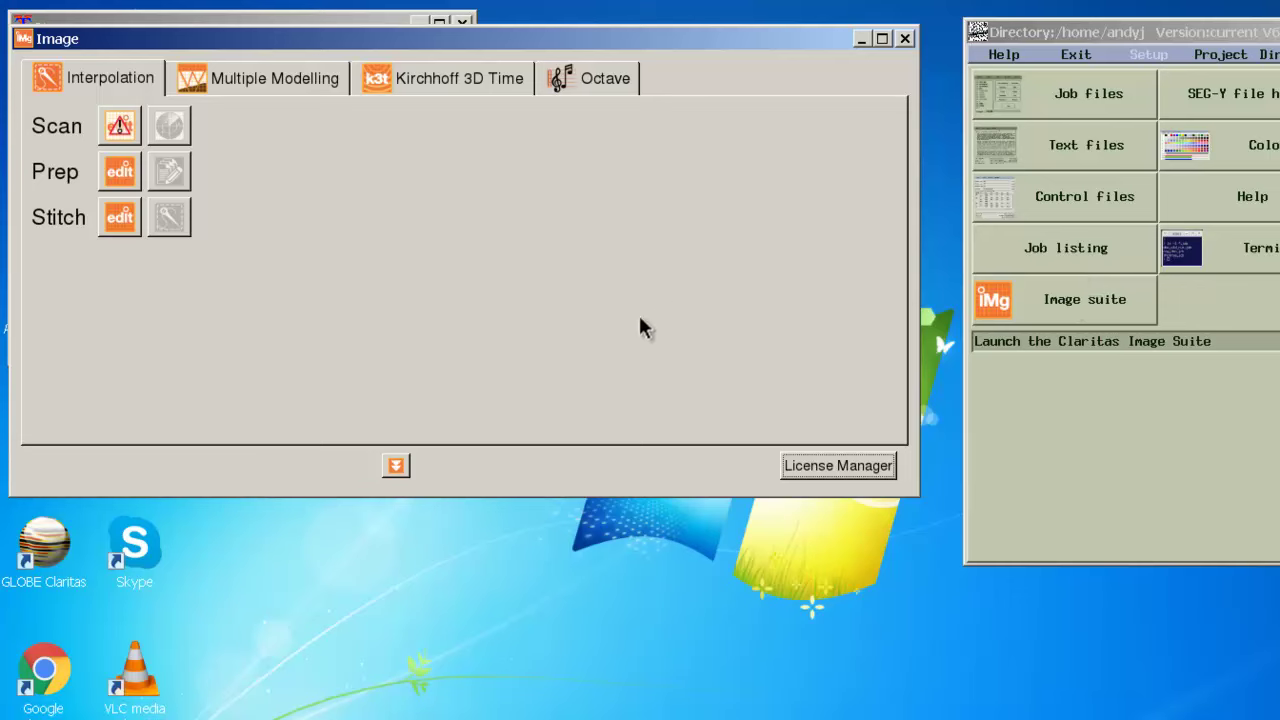
Look through the Multiple Modelling and Octave modules and return to the Kirchhoff 3D Time module
{"action": "left_click", "coordinate": [259, 89]}
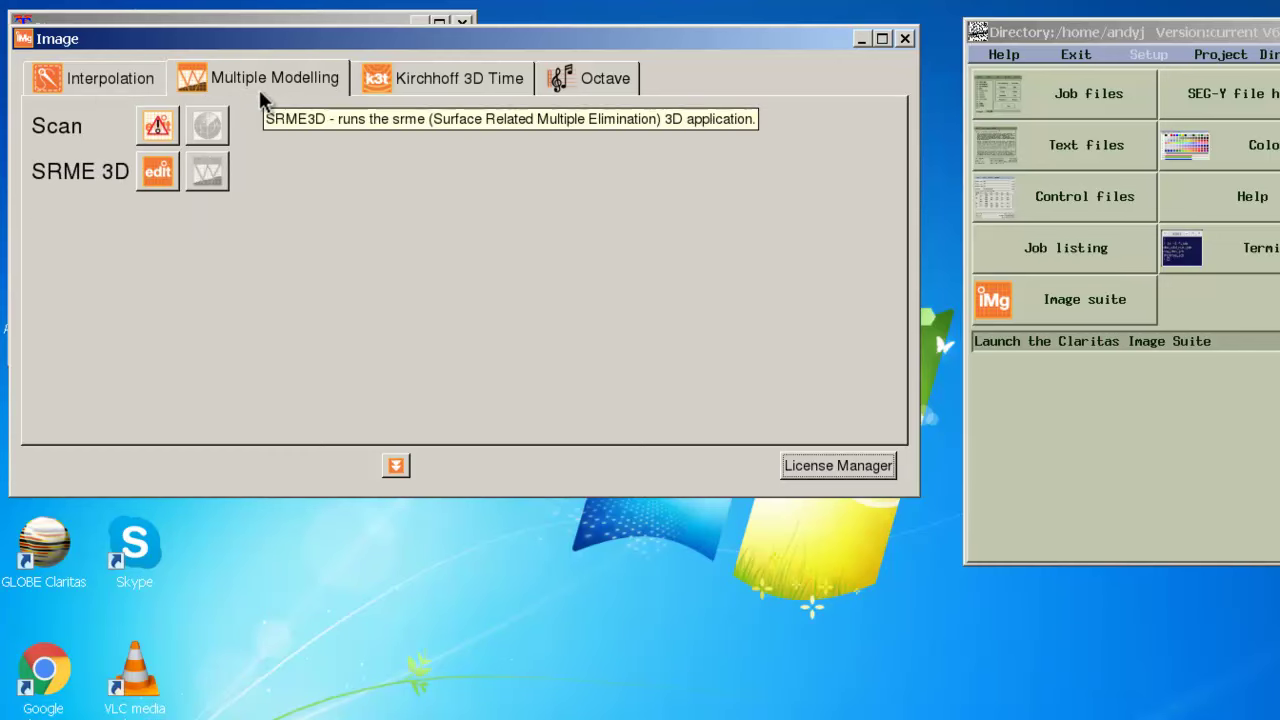
{"action": "left_click", "coordinate": [399, 79]}
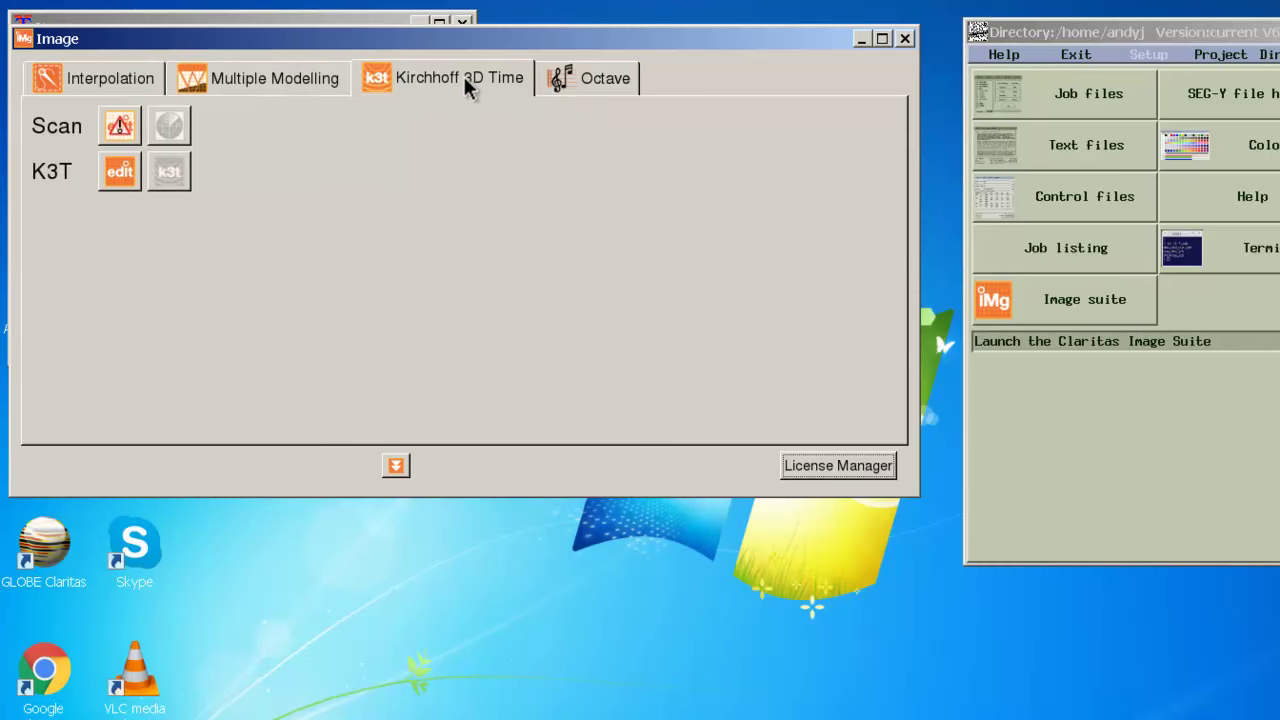
{"action": "left_click", "coordinate": [590, 86]}
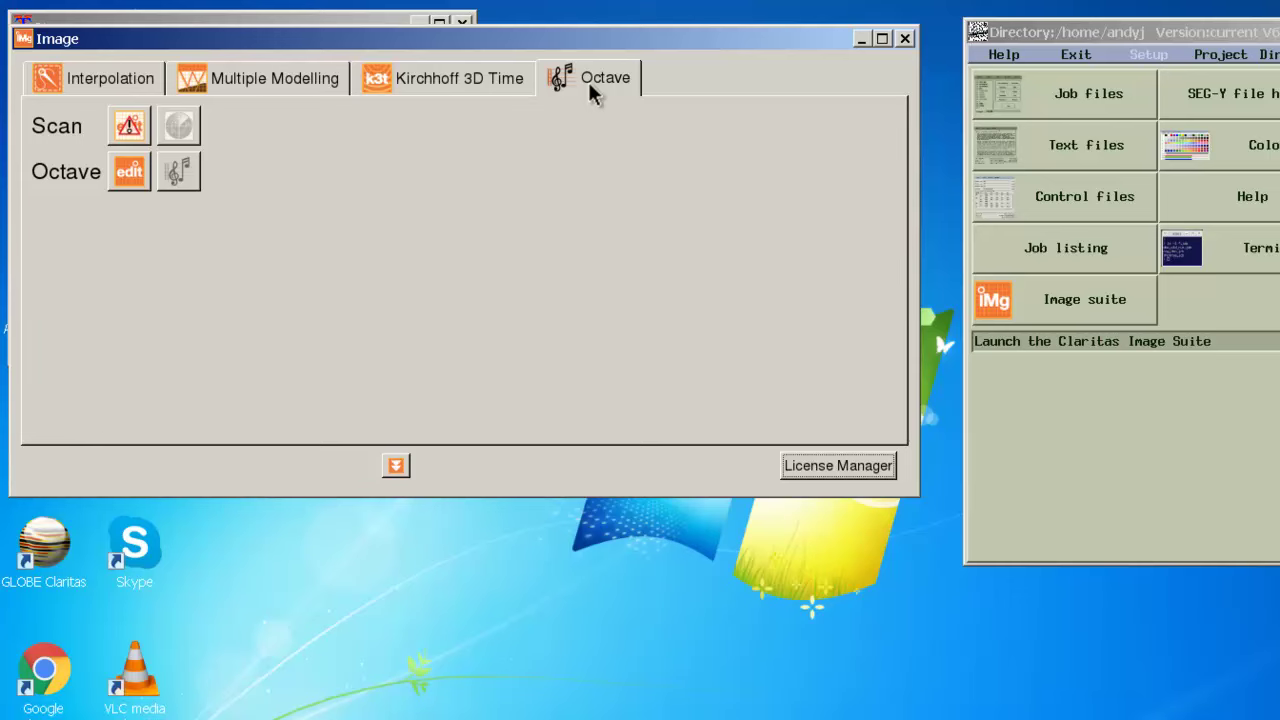
{"action": "left_click", "coordinate": [452, 84]}
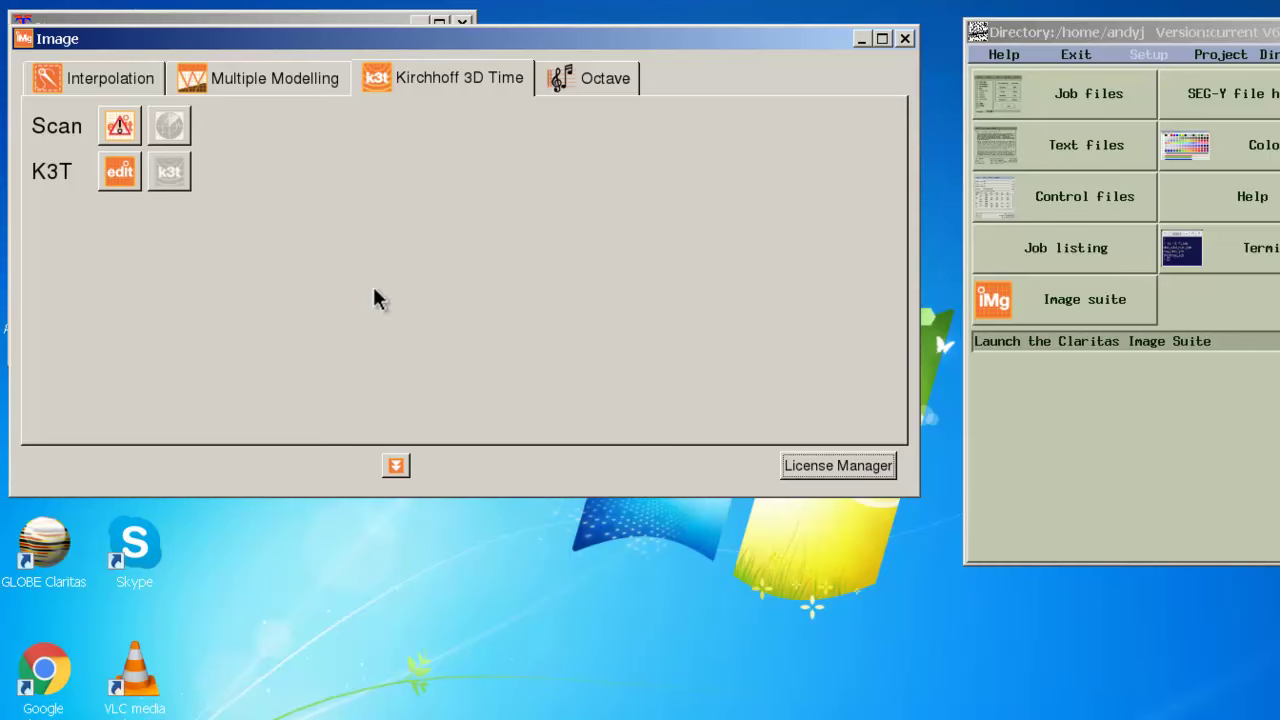
Expand the message log area of the Image window and open the License Manager
{"action": "left_click", "coordinate": [395, 465]}
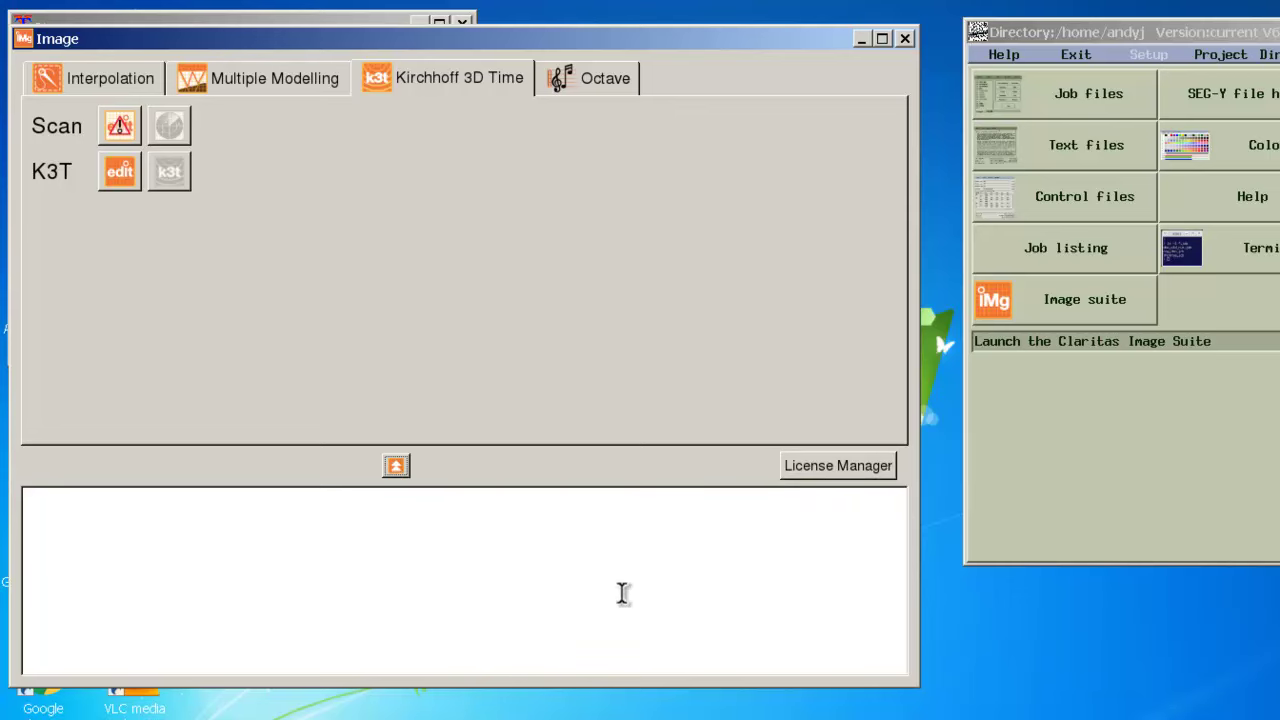
{"action": "left_click", "coordinate": [843, 467]}
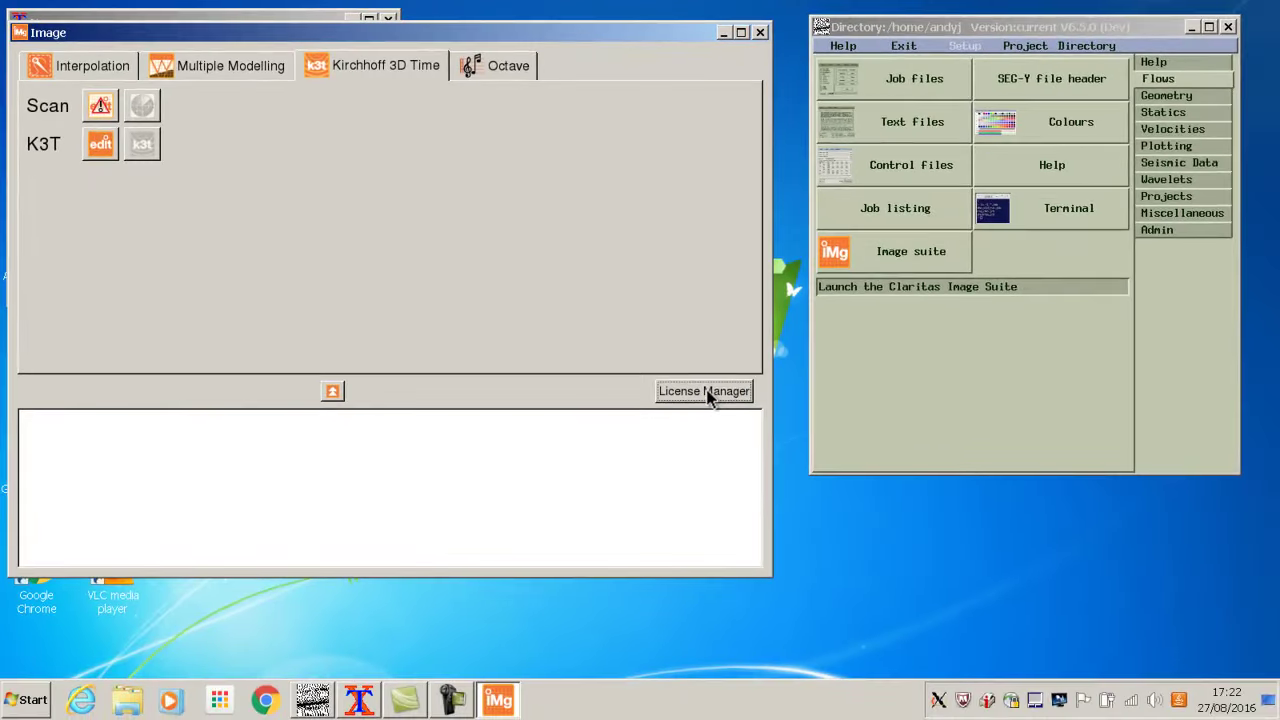
{"action": "left_click", "coordinate": [705, 391]}
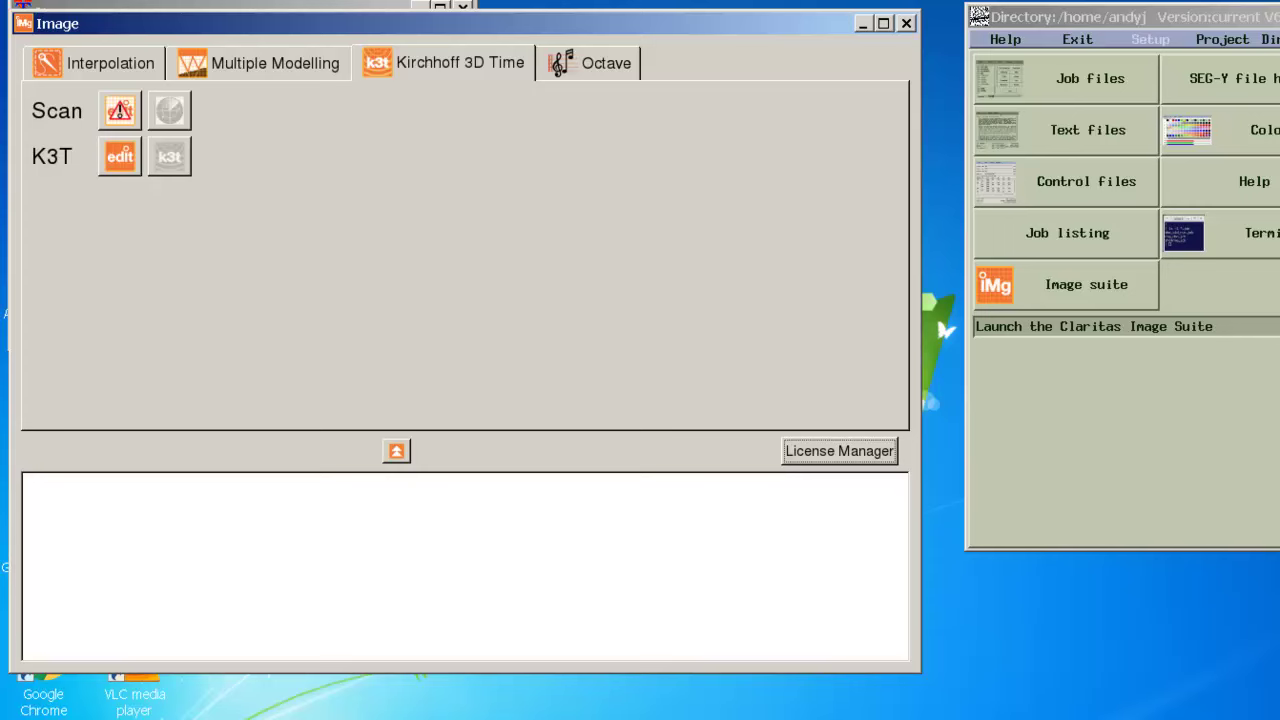
Add the seismic file offset_7_475_rev1.segy to the Kirchhoff 3D Time scan and run the scan
{"action": "left_click", "coordinate": [120, 112]}
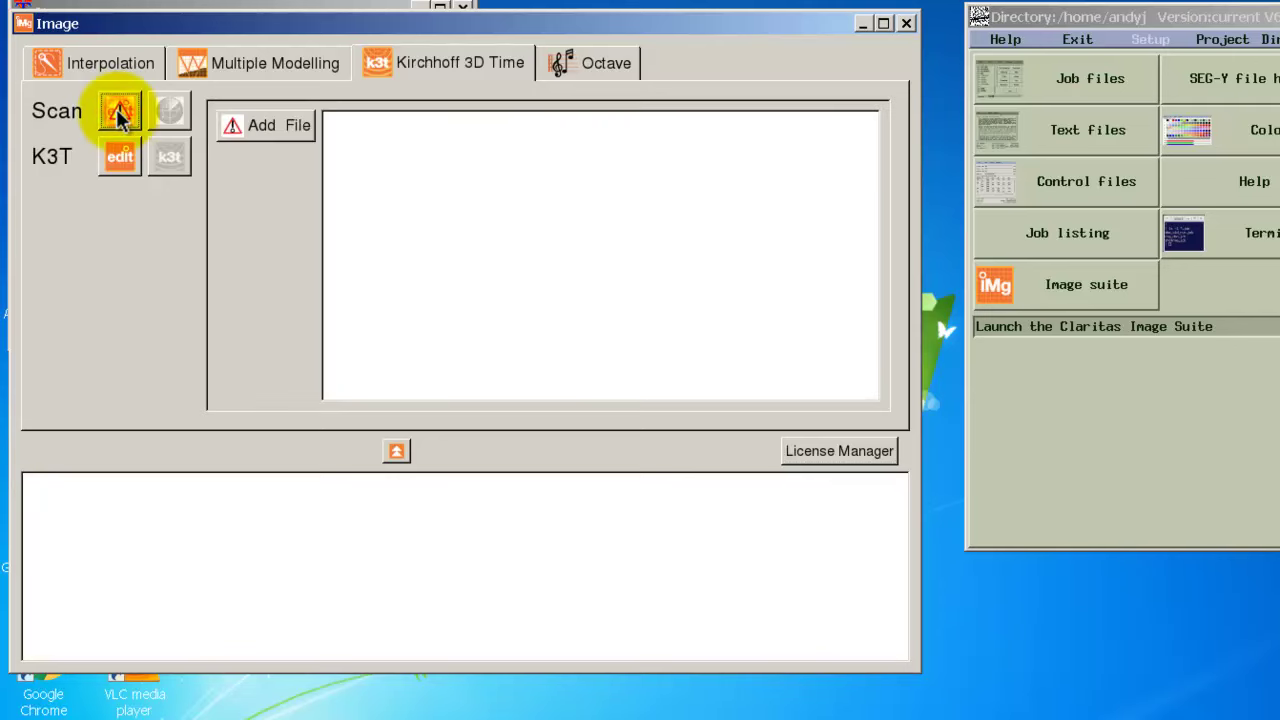
{"action": "left_click", "coordinate": [268, 128]}
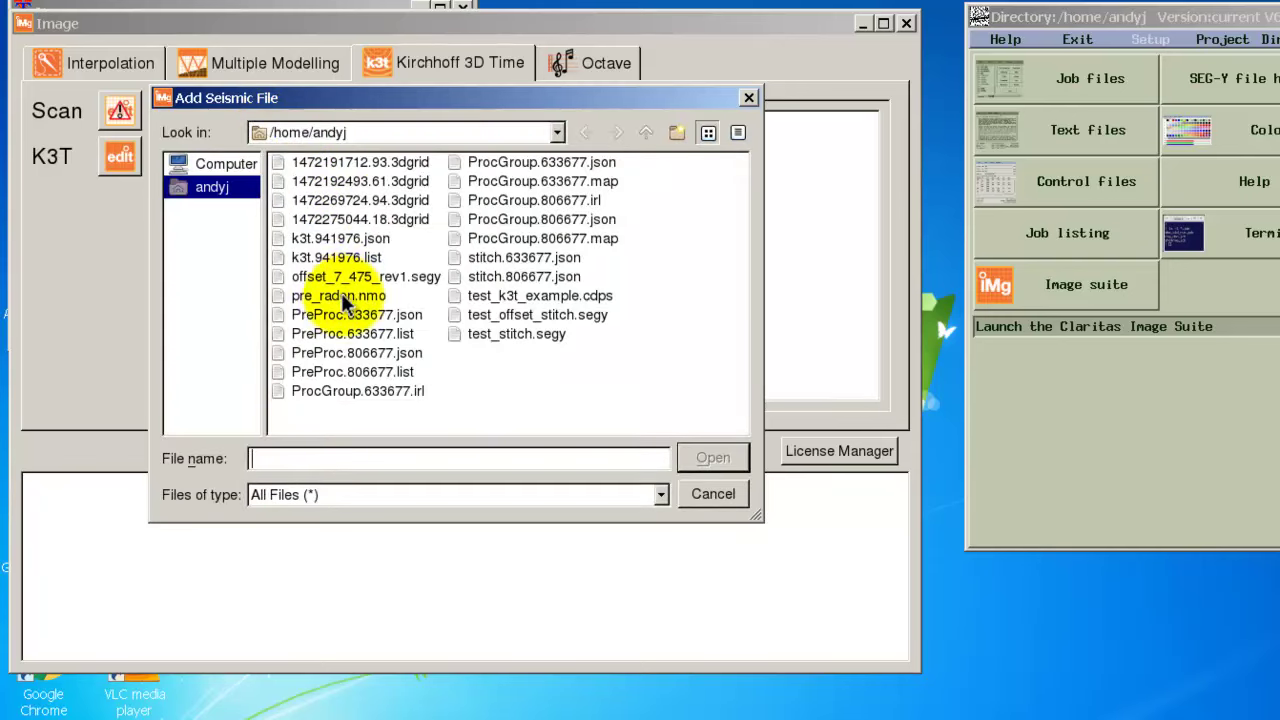
{"action": "left_click", "coordinate": [353, 277]}
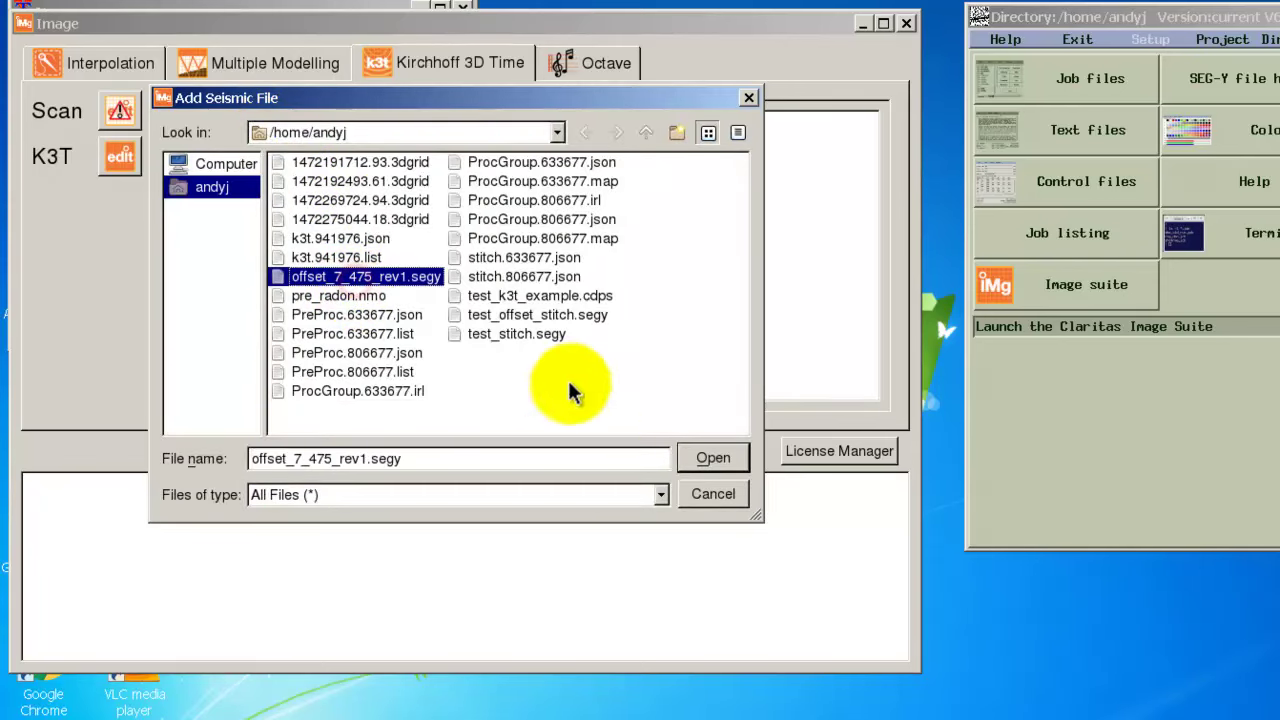
{"action": "left_click", "coordinate": [706, 458]}
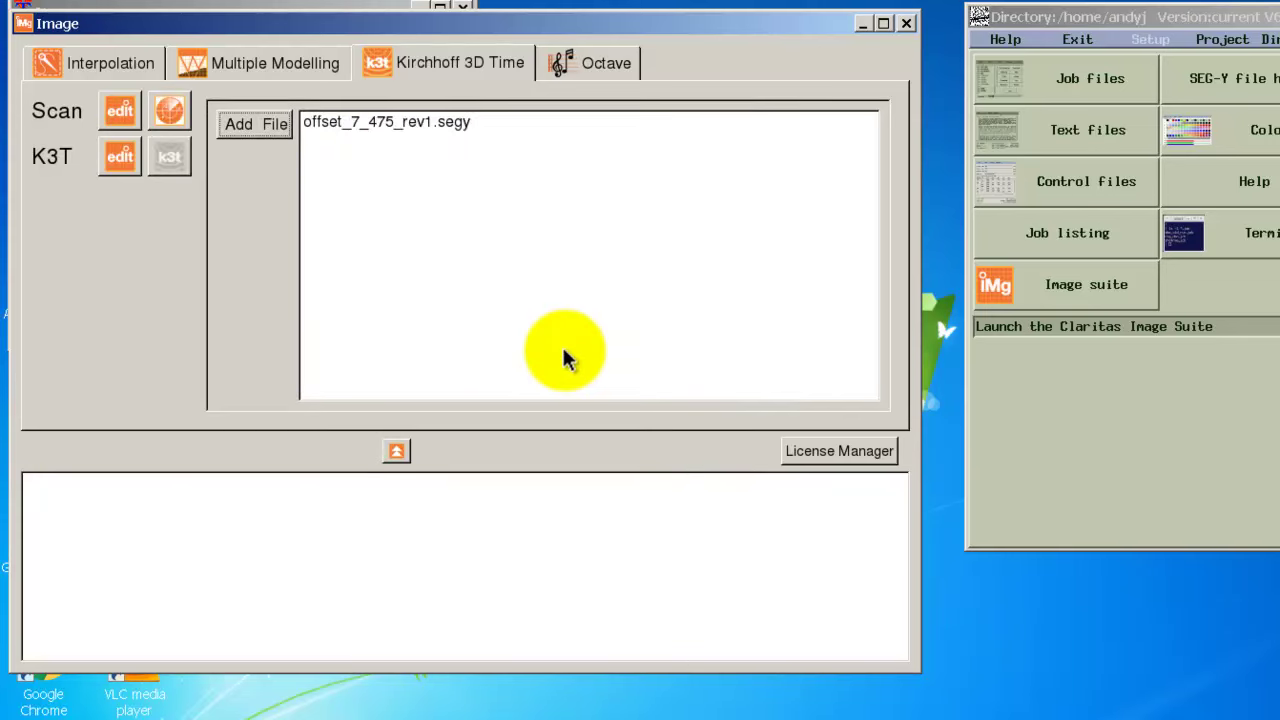
{"action": "right_click", "coordinate": [343, 126]}
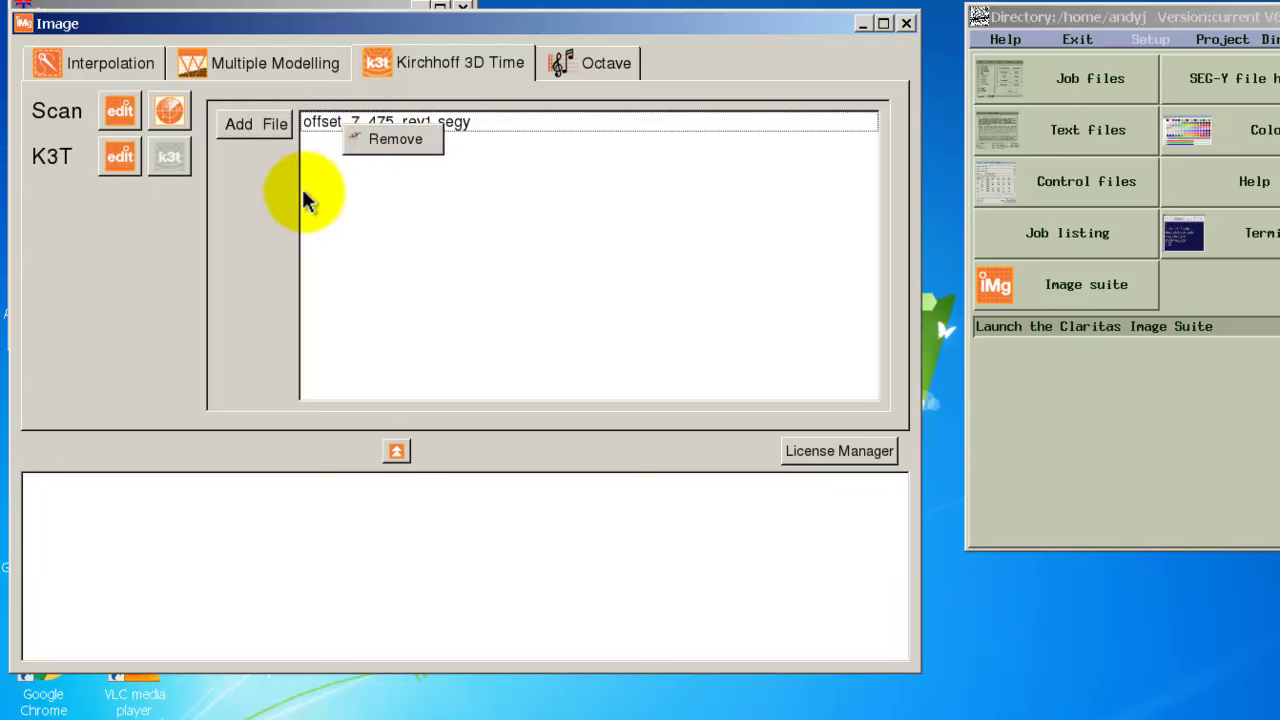
{"action": "key", "text": "Escape"}
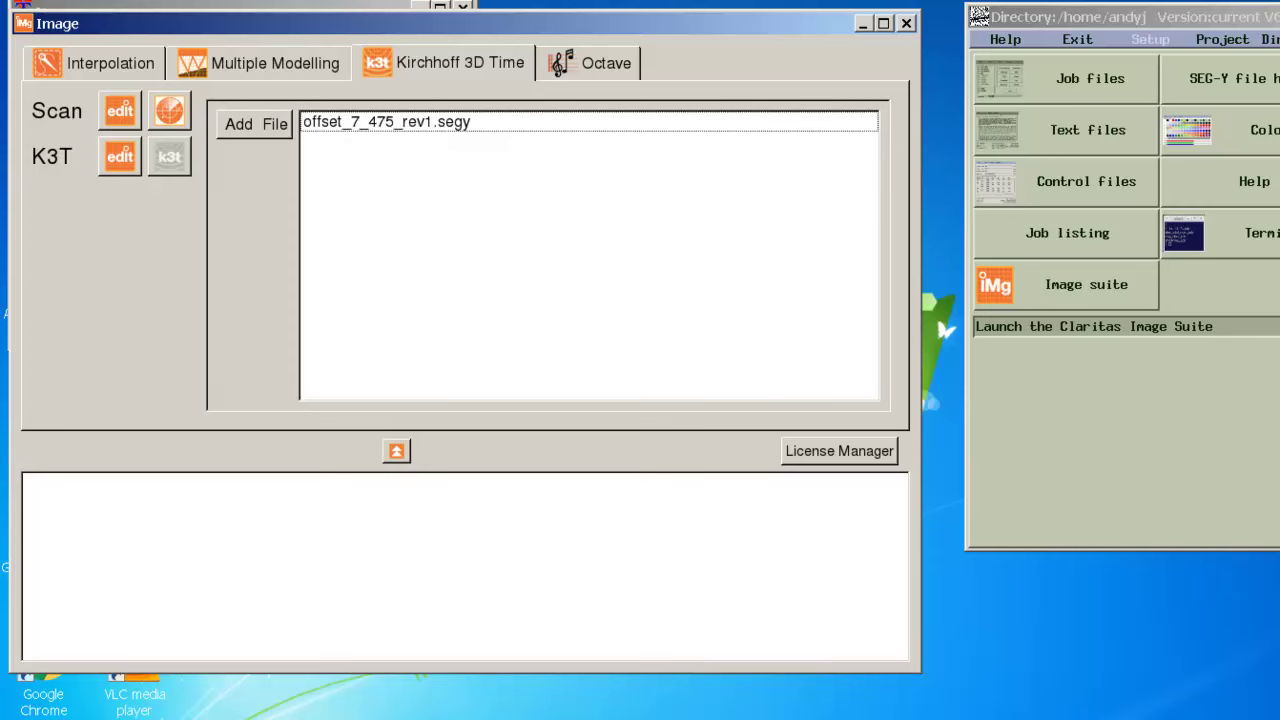
{"action": "left_click", "coordinate": [167, 114]}
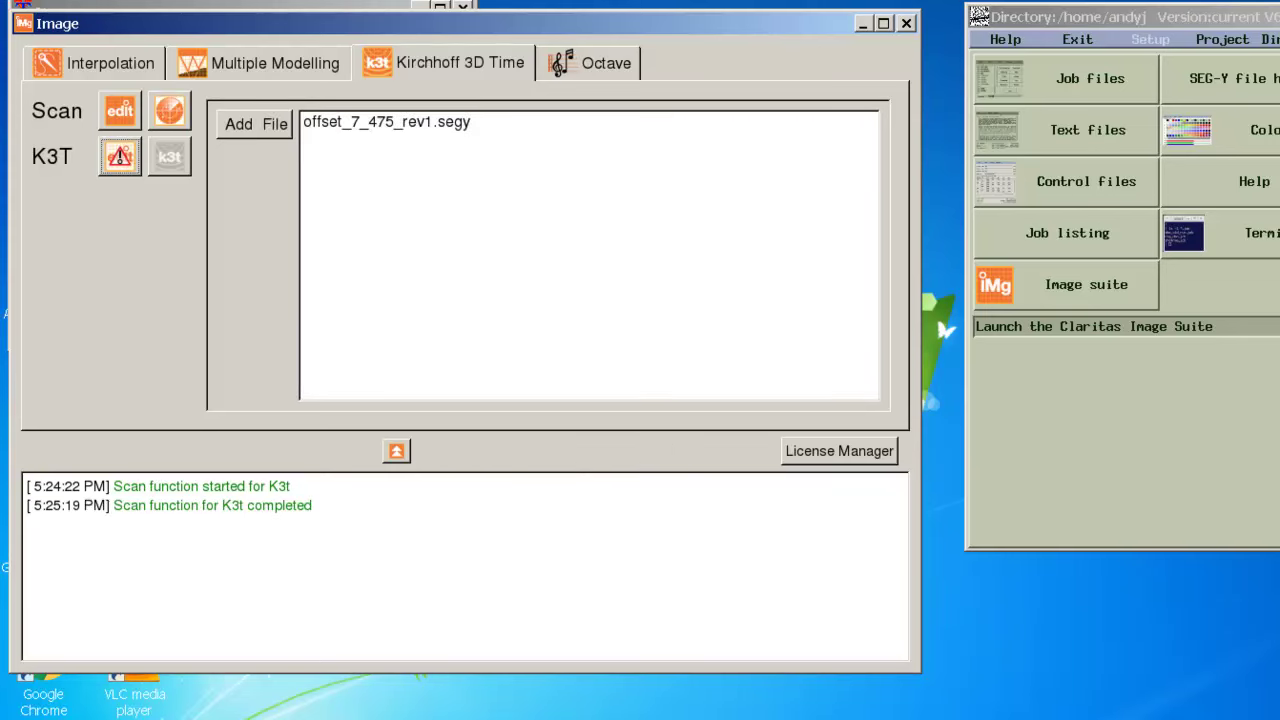
Open the K3T parameters and assign pre_radon.nmo as the velocity file
{"action": "left_click", "coordinate": [120, 157]}
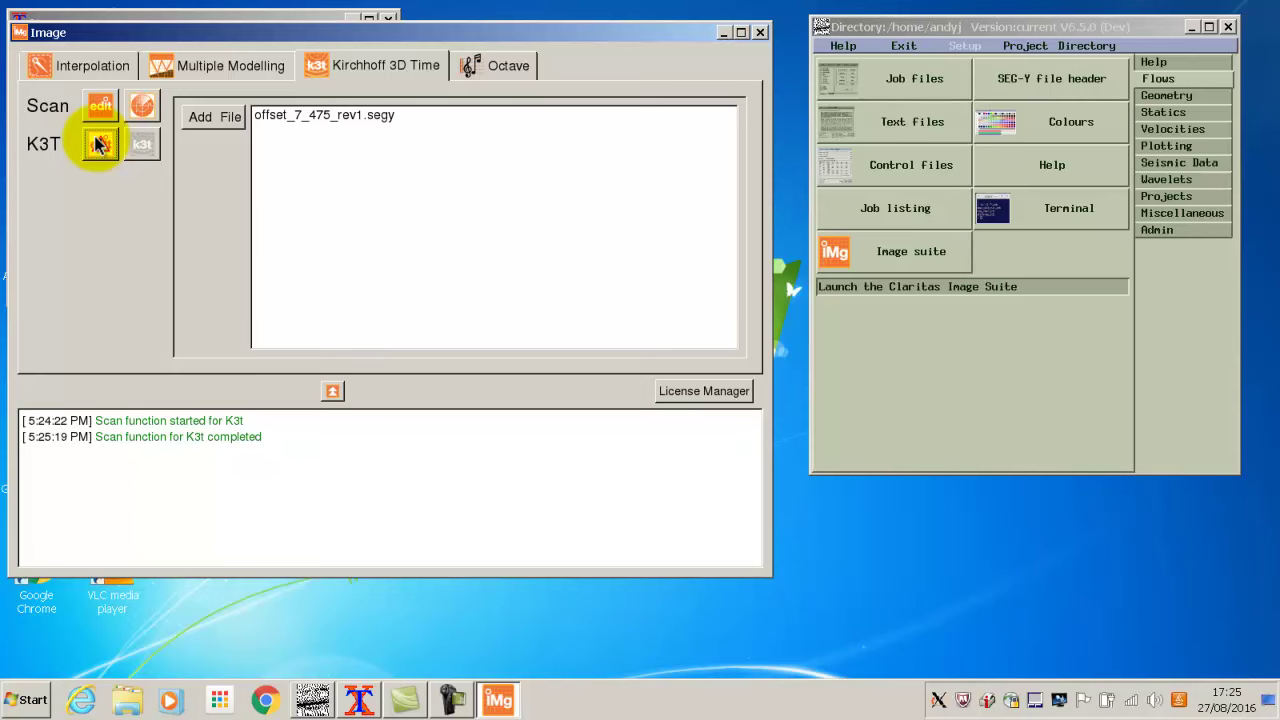
{"action": "left_click", "coordinate": [100, 145]}
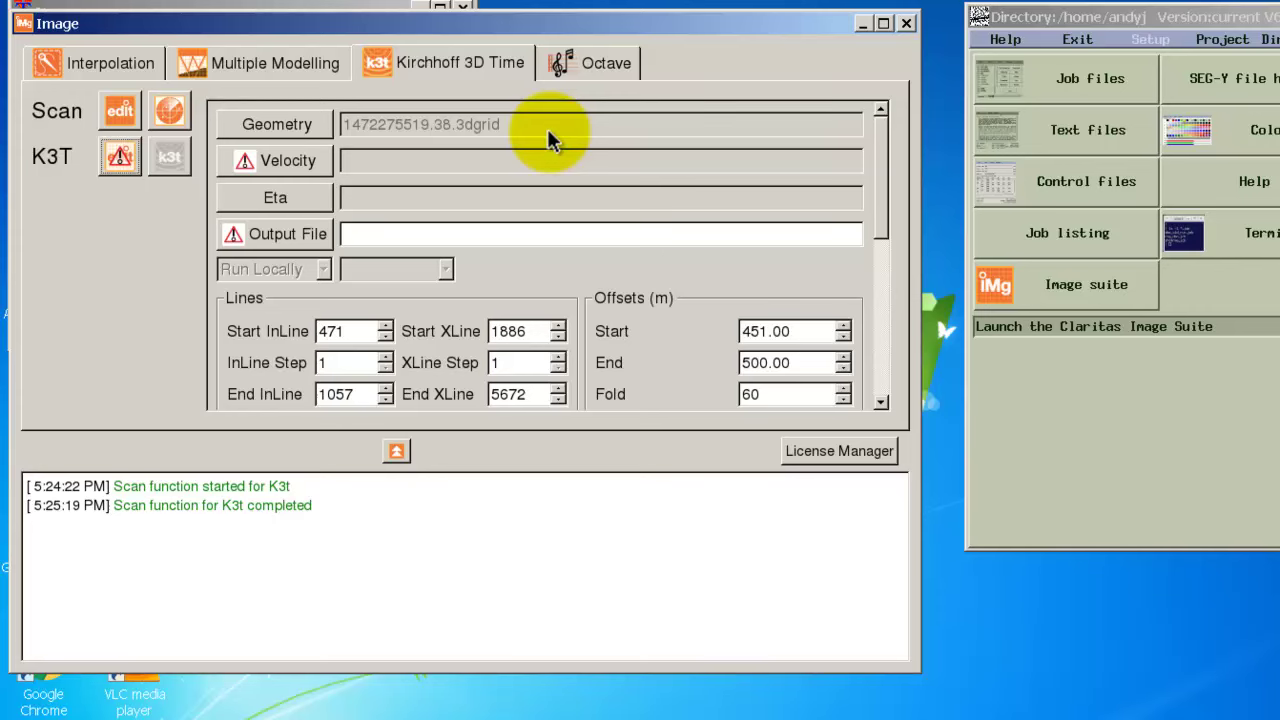
{"action": "left_click", "coordinate": [245, 168]}
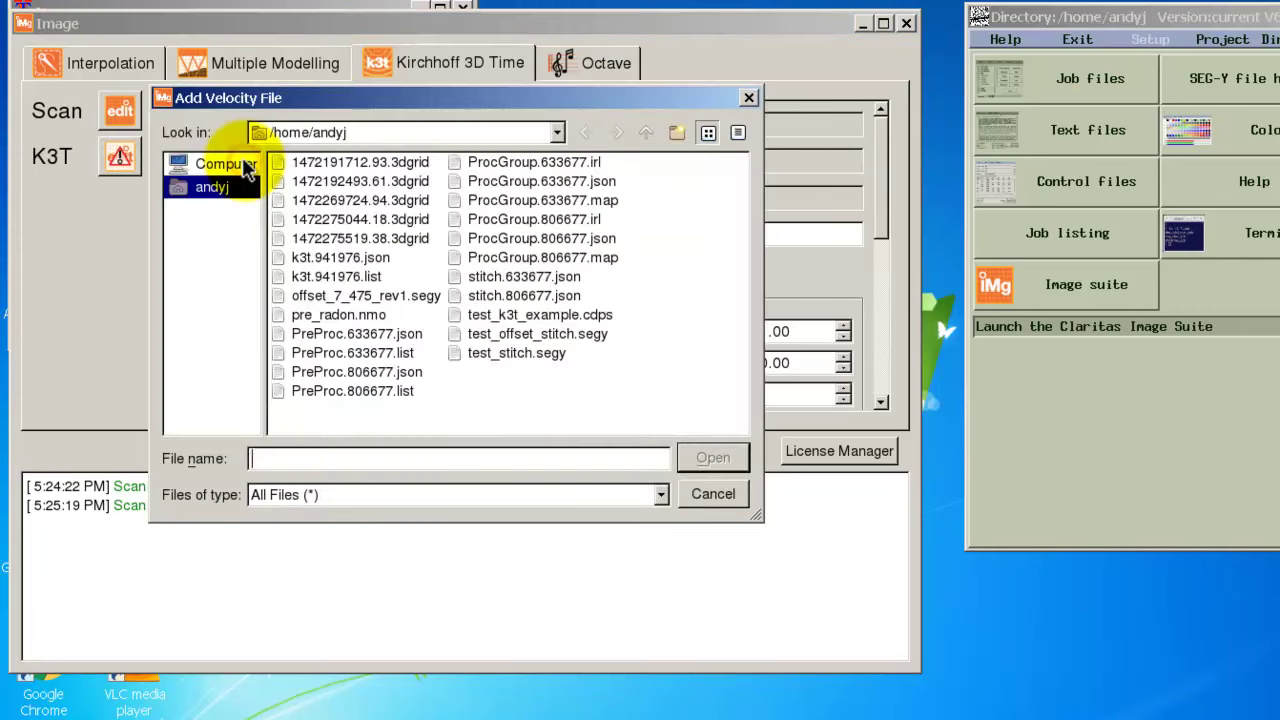
{"action": "left_click", "coordinate": [351, 314]}
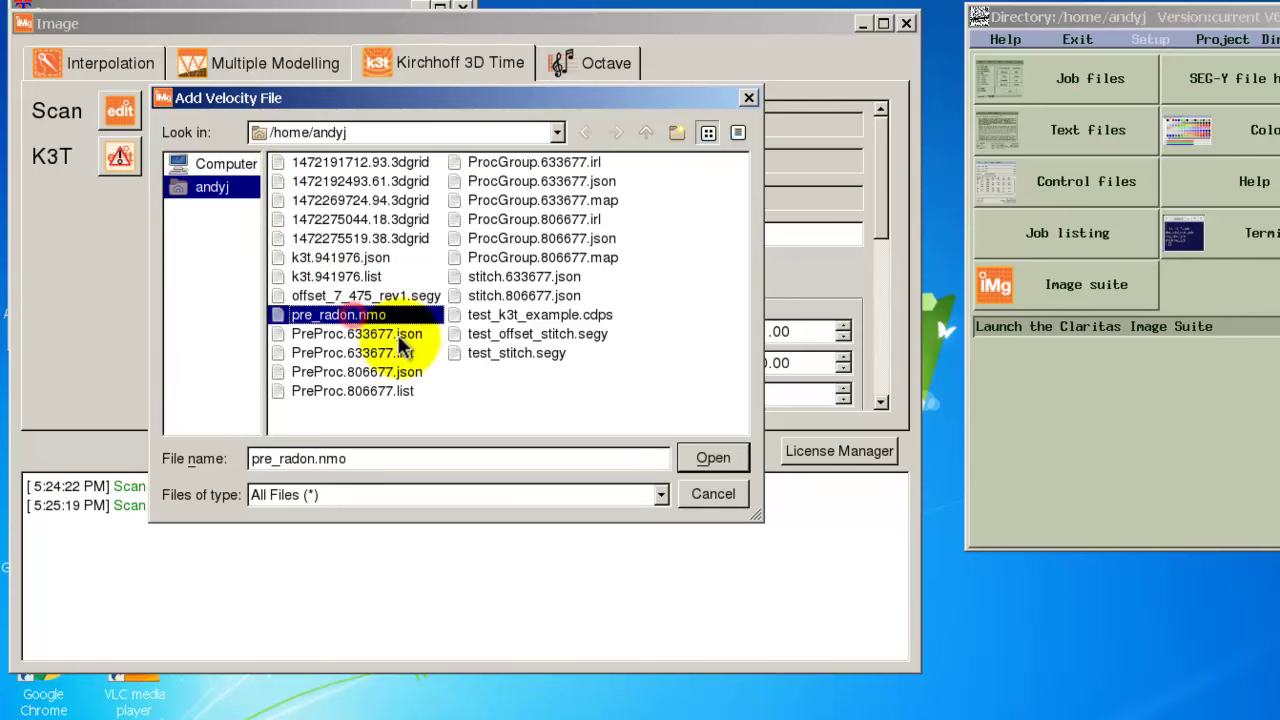
{"action": "left_click", "coordinate": [711, 460]}
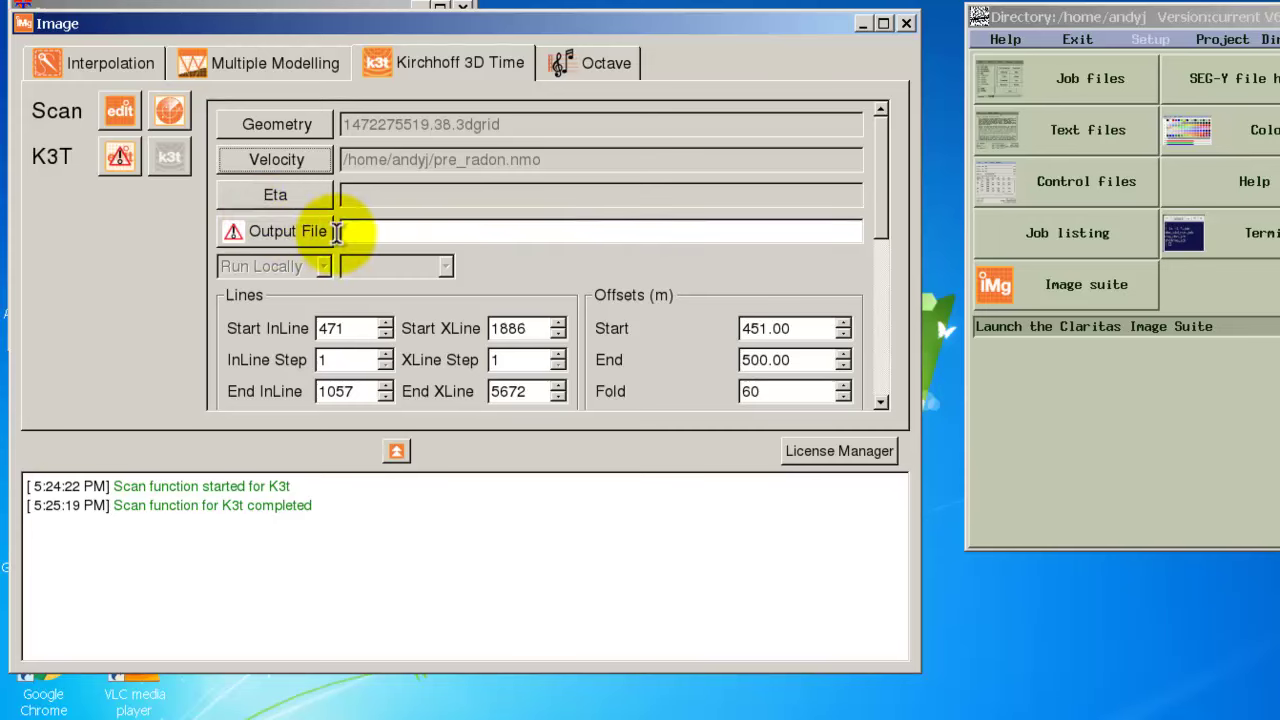
Set the K3T output file to test_k3t_offset.segy in the user's home directory
{"action": "left_click", "coordinate": [364, 231]}
{"action": "type", "text": "/"}
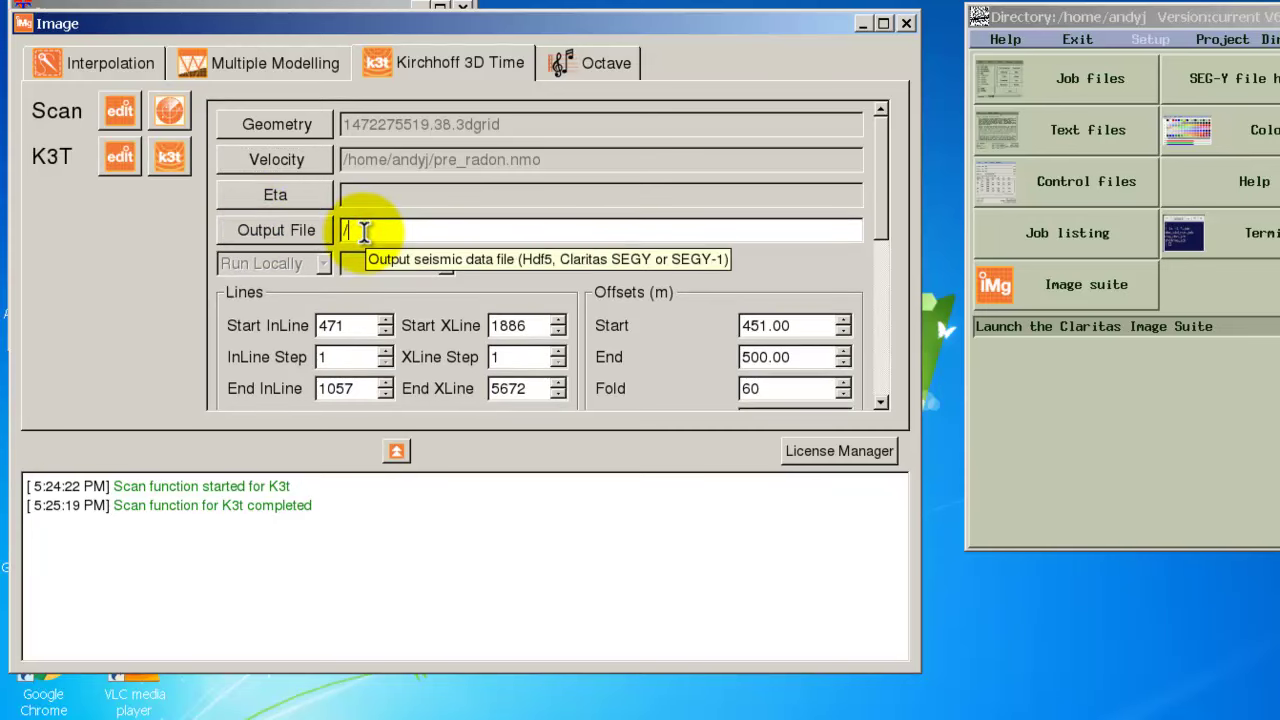
{"action": "type", "text": "home/andyj/test_k3t_offs"}
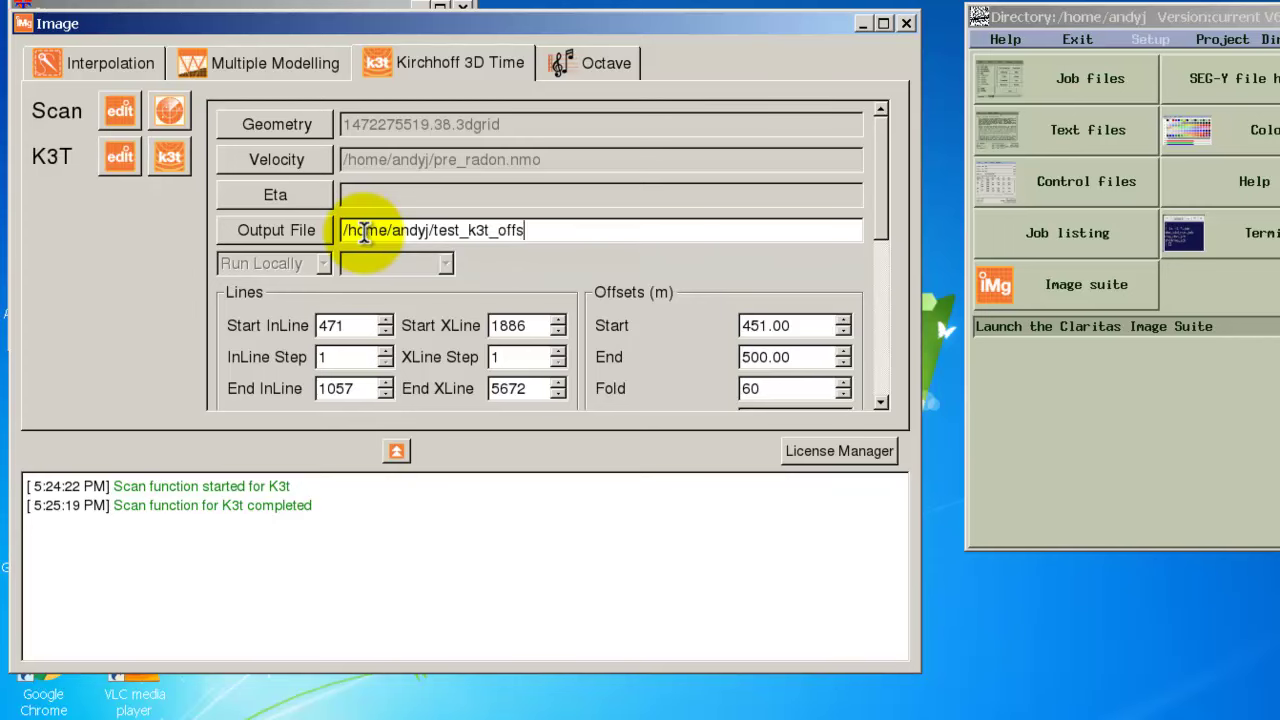
{"action": "type", "text": "et.segy"}
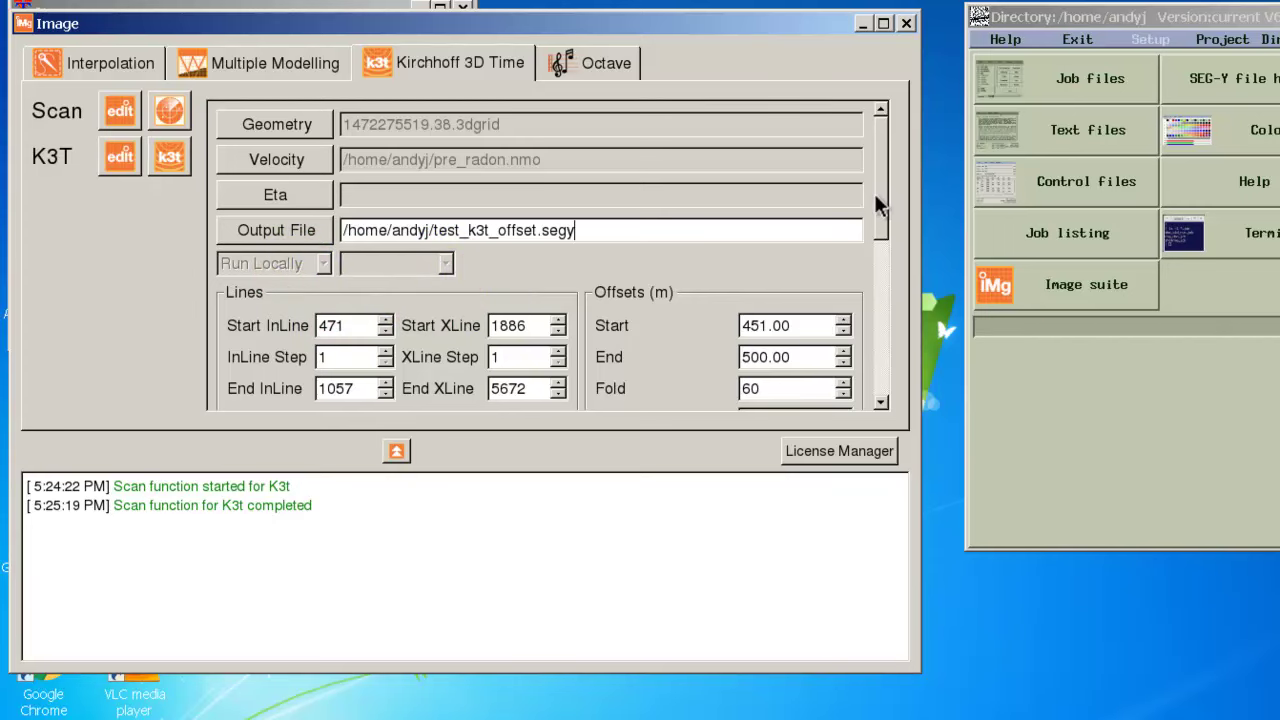
Limit the migration's inline range to start at 500 and end at 501
{"action": "left_click_drag", "start_coordinate": [874, 195], "coordinate": [867, 262]}
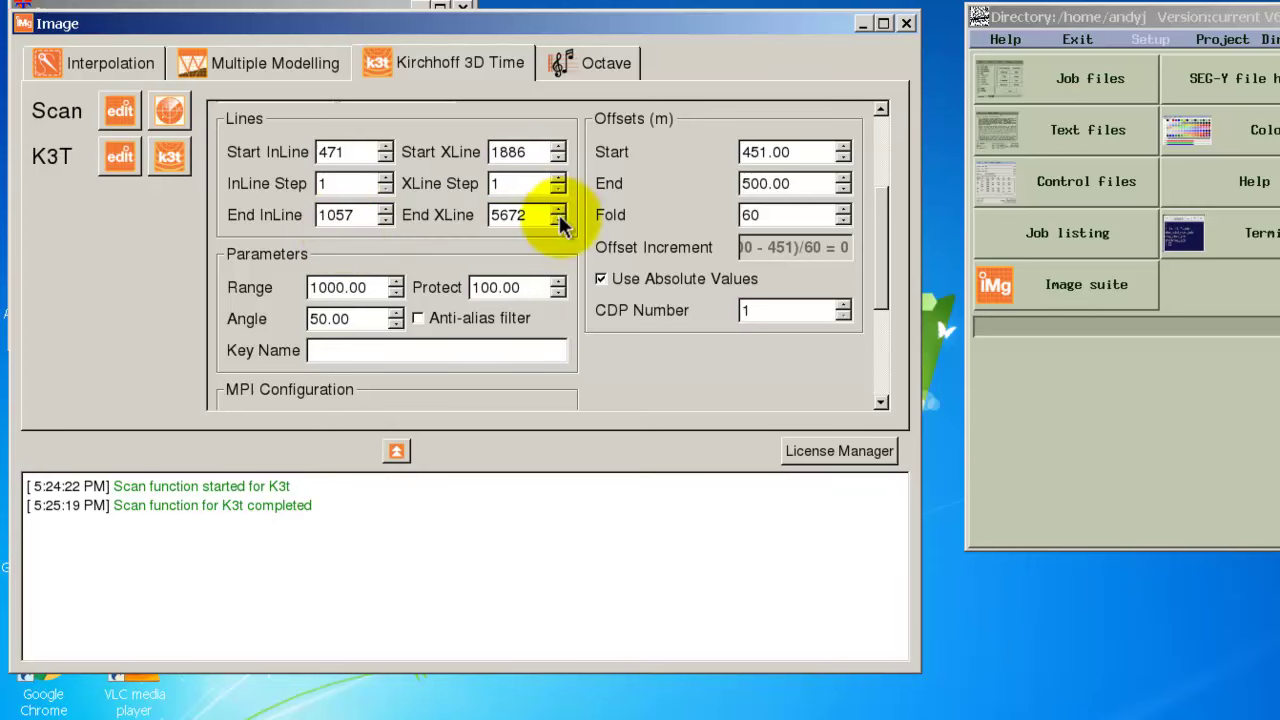
{"action": "left_click", "coordinate": [351, 152]}
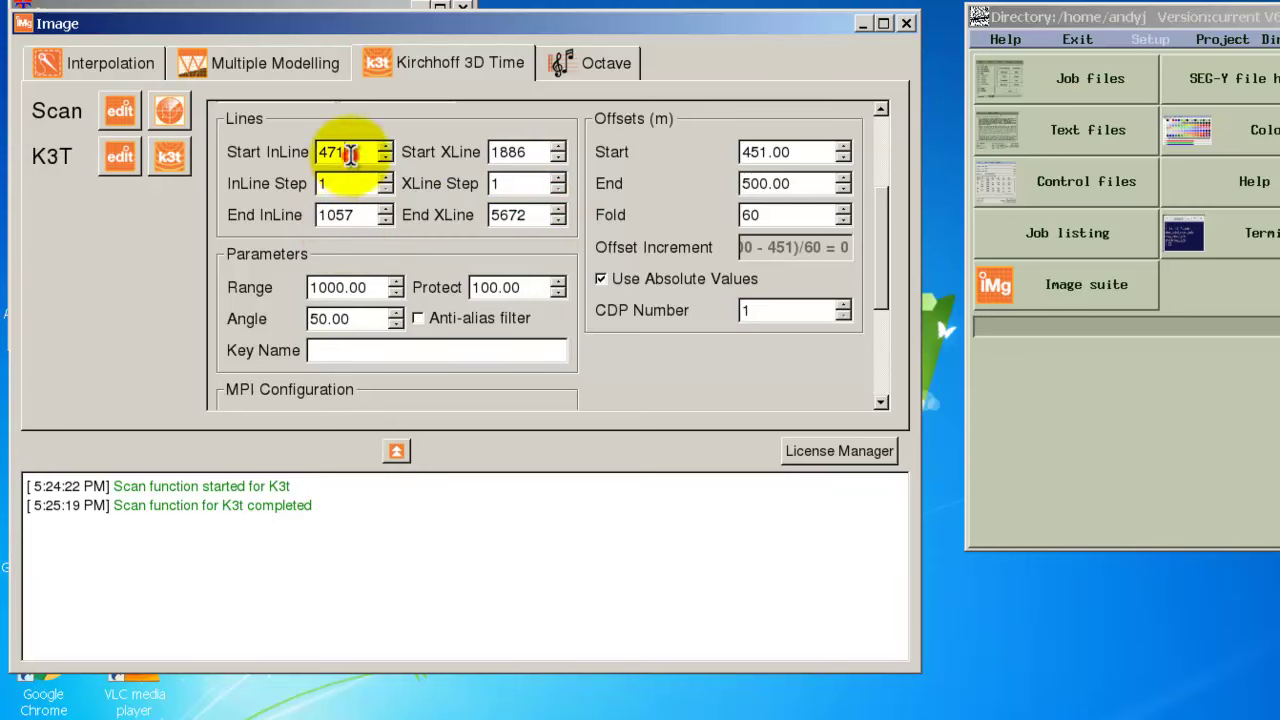
{"action": "key", "text": "BackSpace"}
{"action": "key", "text": "BackSpace"}
{"action": "key", "text": "BackSpace"}
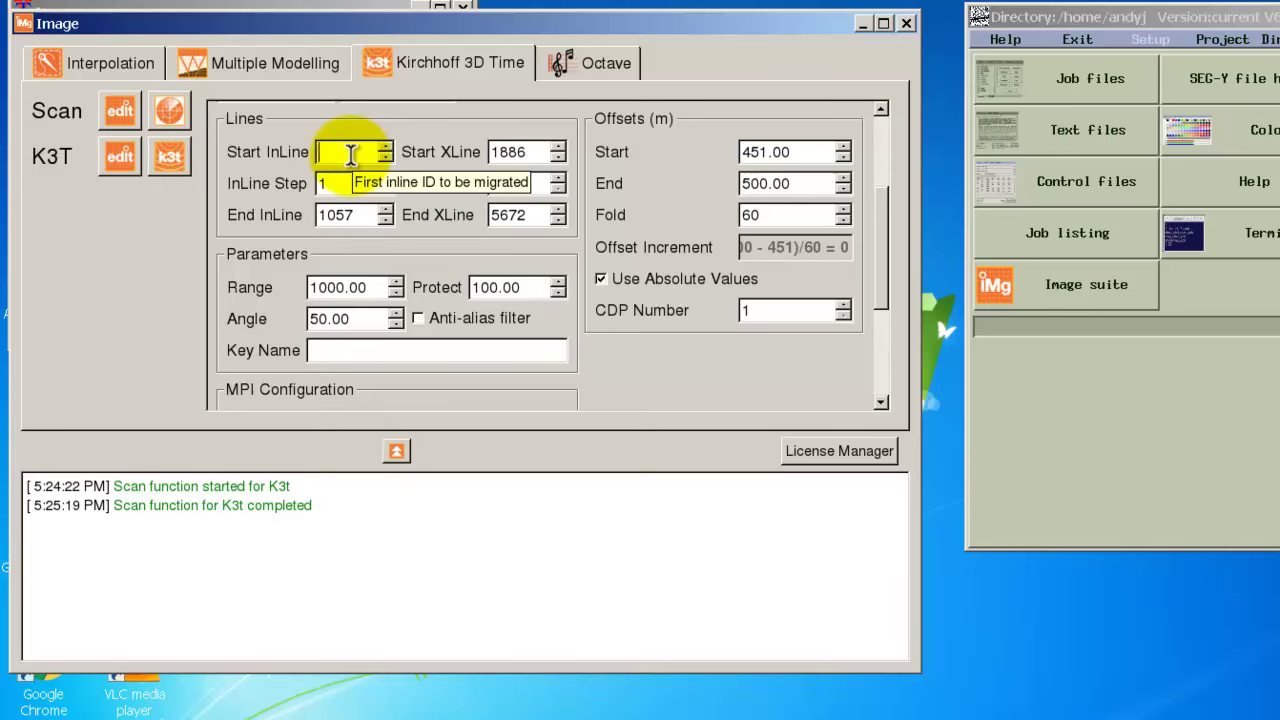
{"action": "type", "text": "500"}
{"action": "double_click", "coordinate": [352, 215]}
{"action": "type", "text": "1"}
{"action": "key", "text": "Home"}
{"action": "type", "text": "501"}
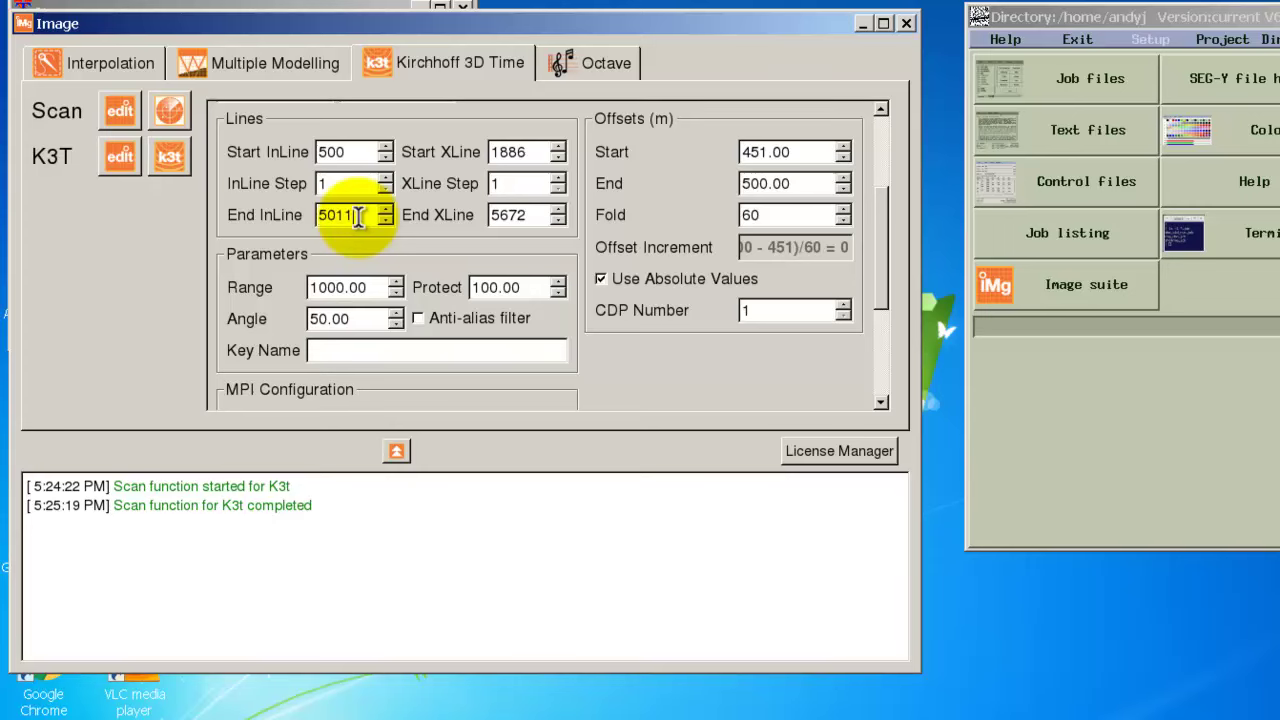
{"action": "key", "text": "Delete"}
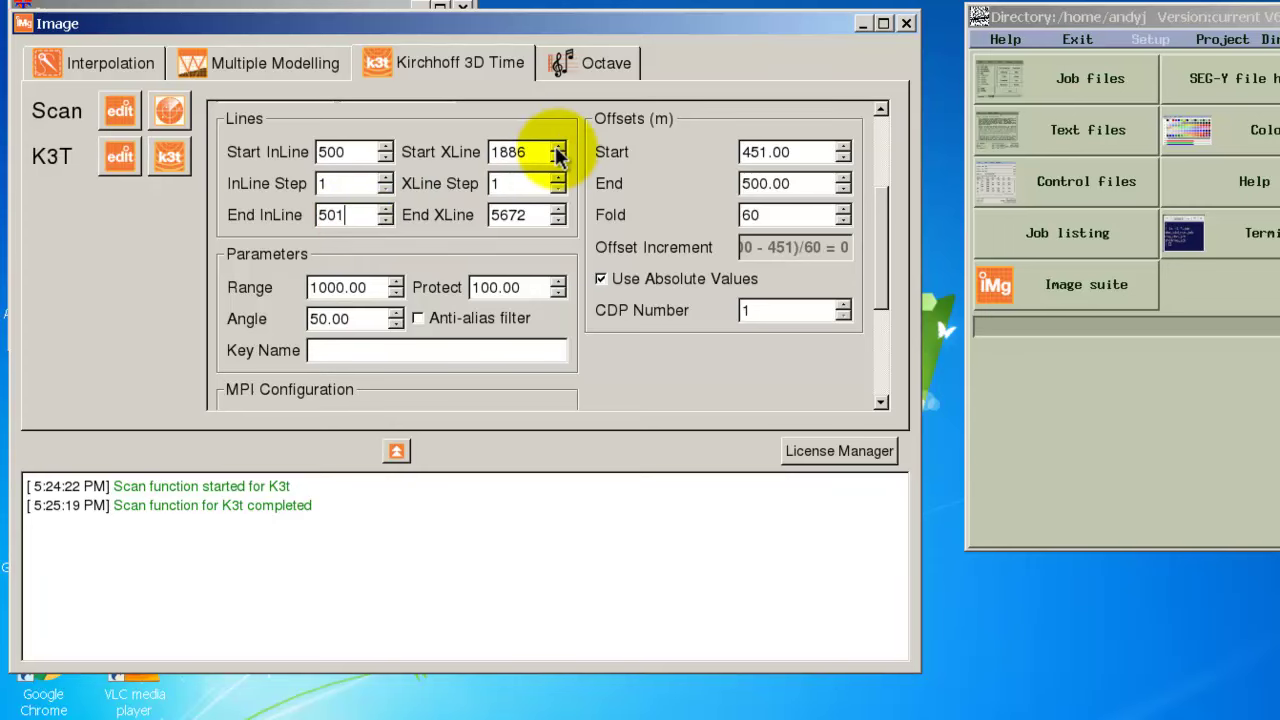
Limit the migration's crossline range to start at 2000 and end at 3000
{"action": "left_click", "coordinate": [528, 152]}
{"action": "key", "text": "BackSpace"}
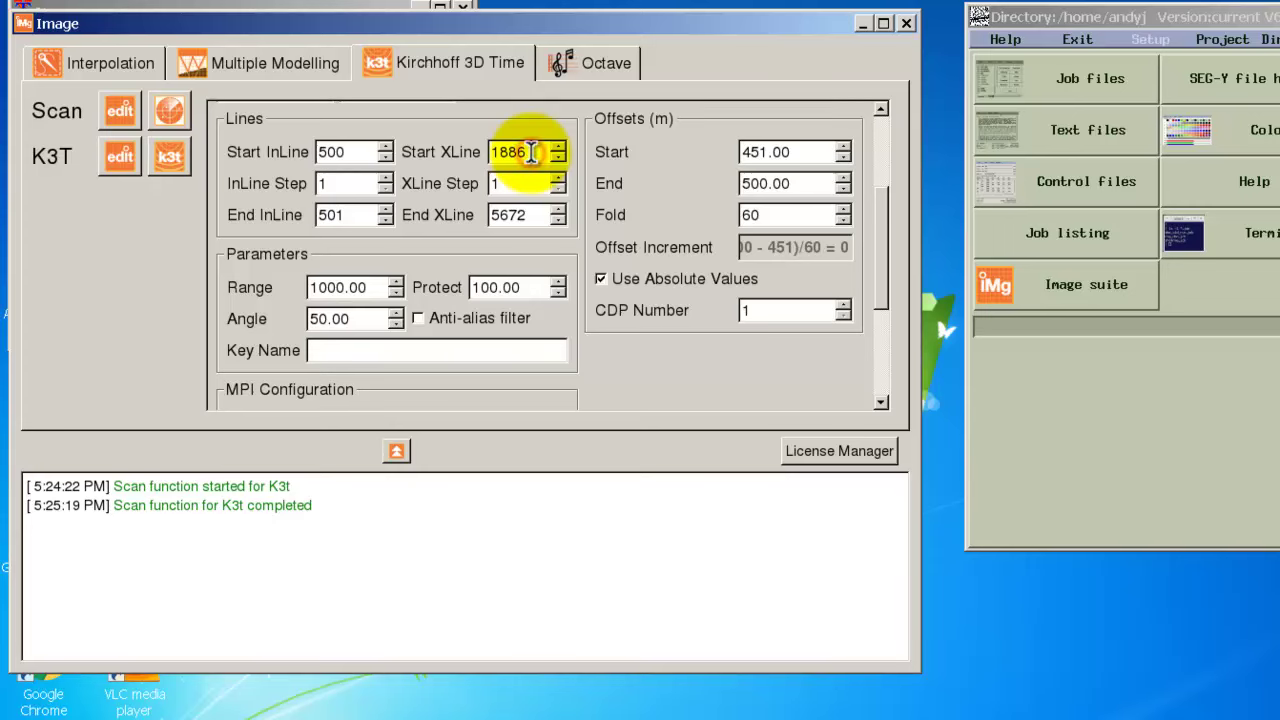
{"action": "key", "text": "BackSpace"}
{"action": "key", "text": "BackSpace"}
{"action": "key", "text": "BackSpace"}
{"action": "type", "text": "2000"}
{"action": "left_click", "coordinate": [558, 220]}
{"action": "left_click", "coordinate": [558, 220]}
{"action": "left_click", "coordinate": [558, 220]}
{"action": "left_click", "coordinate": [558, 220]}
{"action": "left_click", "coordinate": [558, 220]}
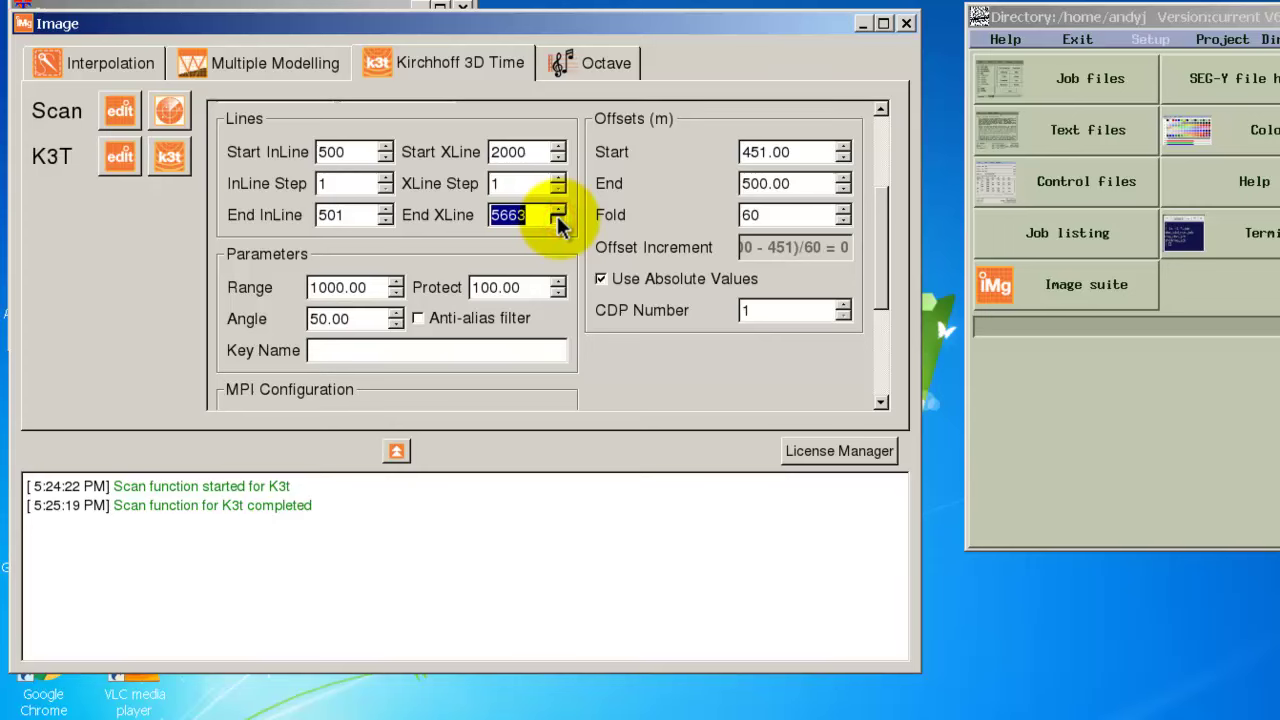
{"action": "key", "text": "BackSpace"}
{"action": "type", "text": "3000"}
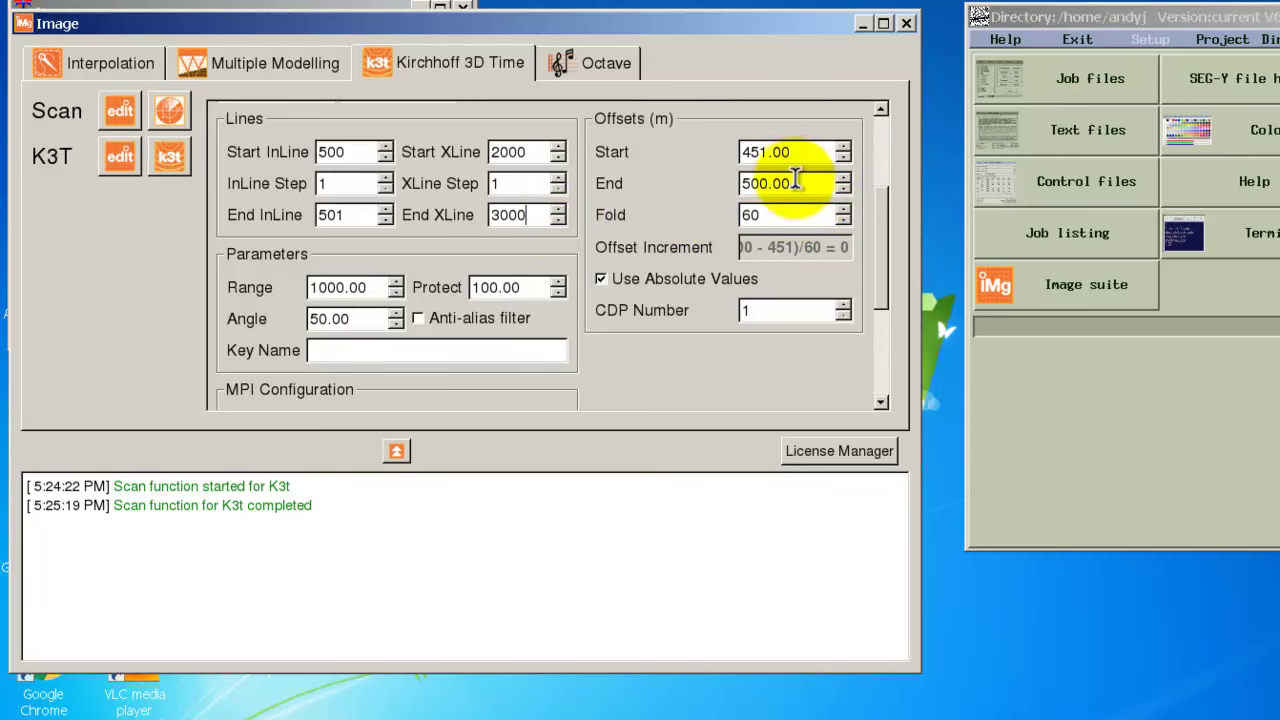
Set the fold in the offset settings to 1
{"action": "left_click", "coordinate": [772, 213]}
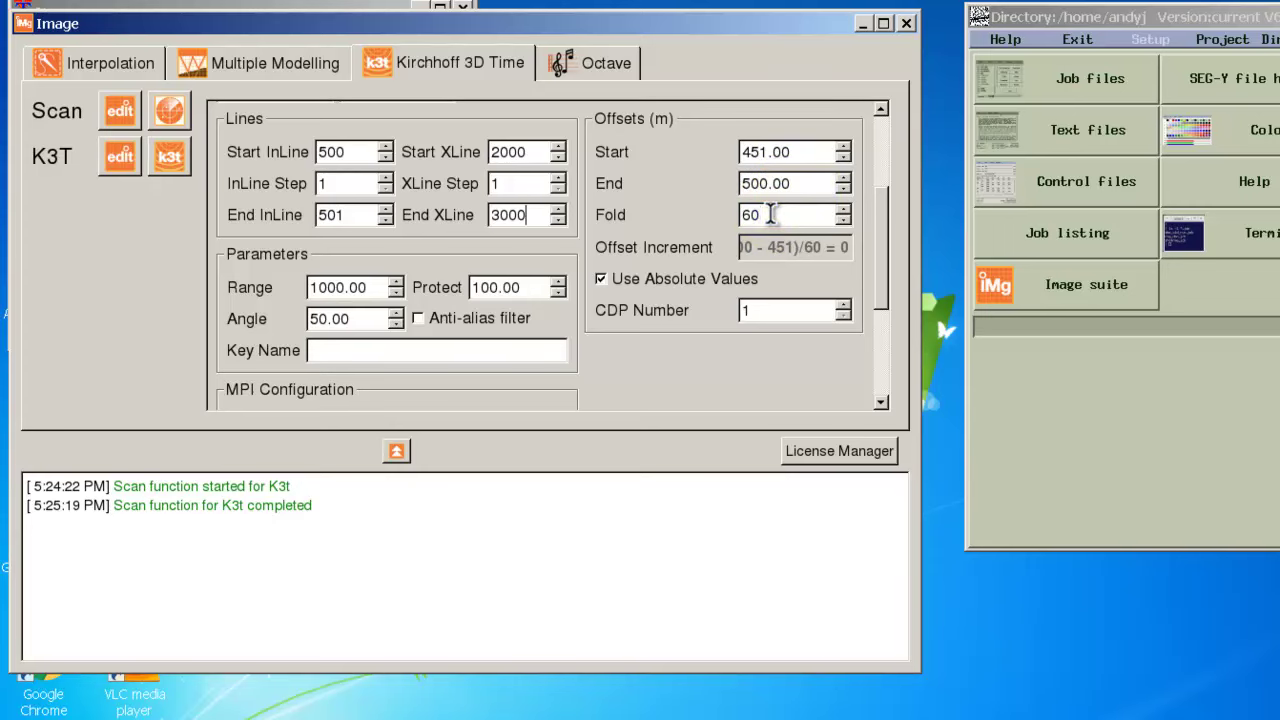
{"action": "key", "text": "BackSpace"}
{"action": "key", "text": "BackSpace"}
{"action": "type", "text": "1"}
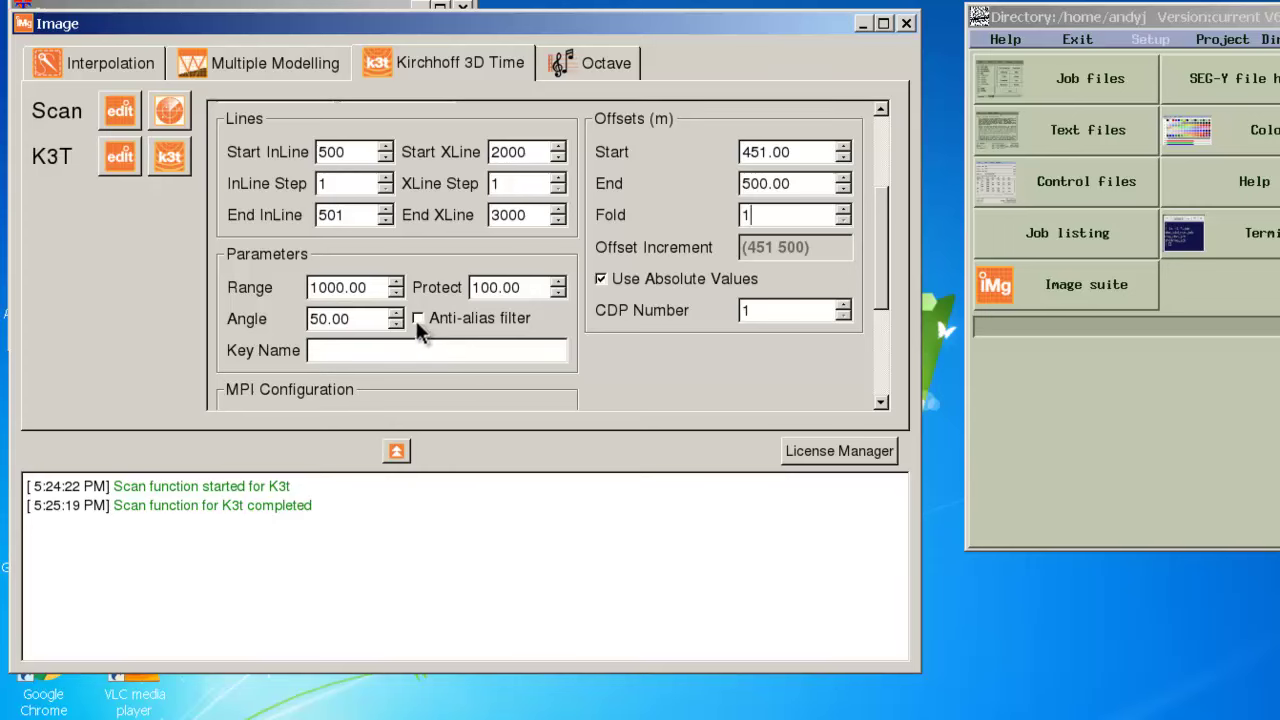
Set the key name parameter to DELAY and start the K3T migration run
{"action": "left_click", "coordinate": [322, 354]}
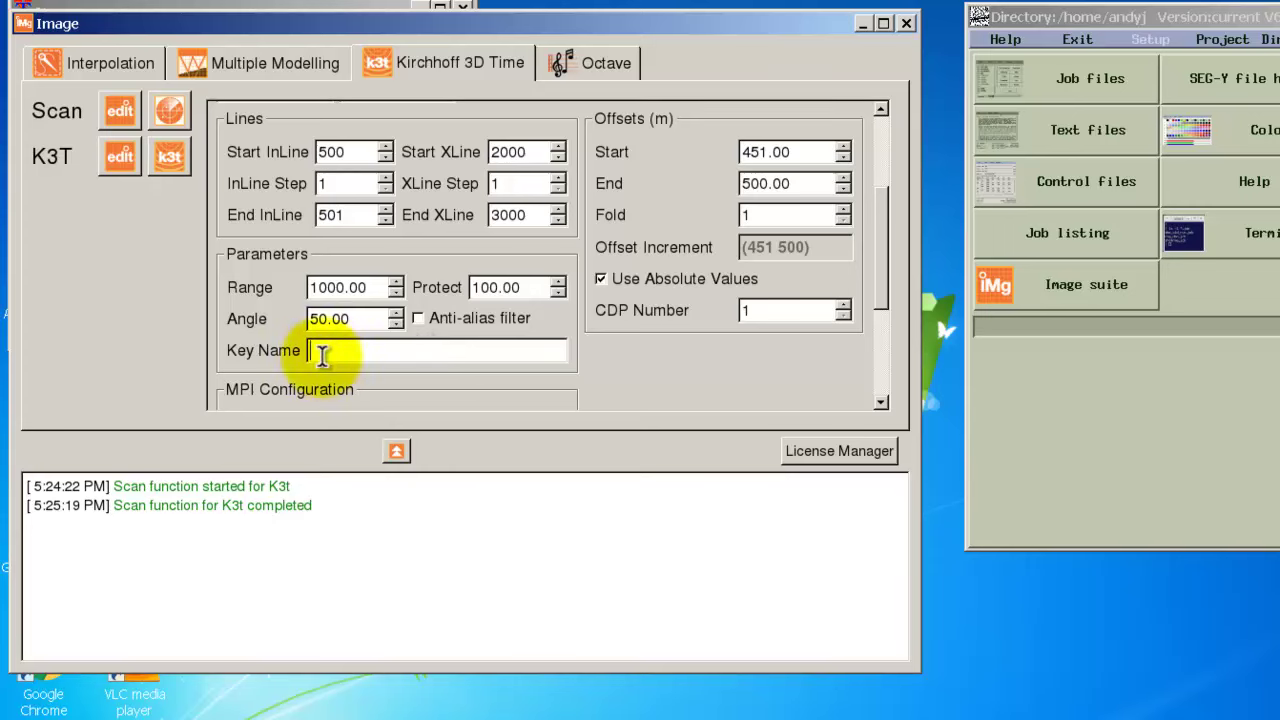
{"action": "type", "text": "DELAY"}
{"action": "left_click_drag", "start_coordinate": [883, 298], "coordinate": [877, 364]}
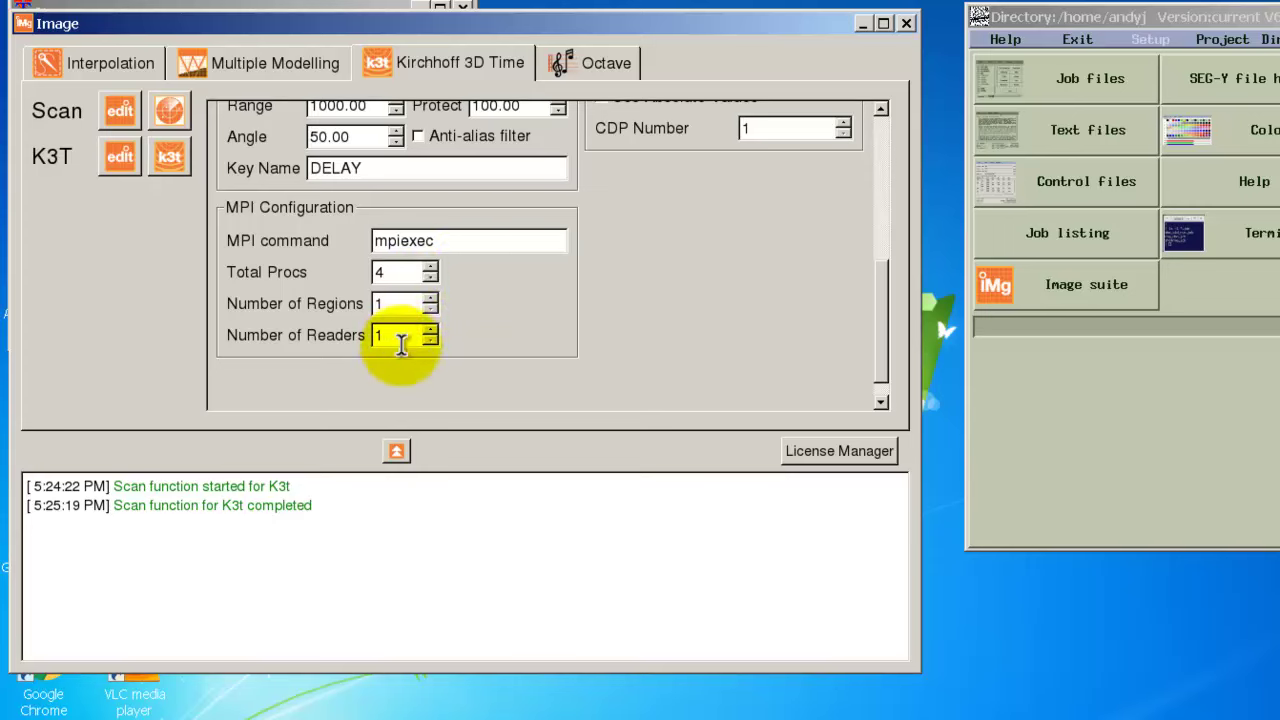
{"action": "left_click", "coordinate": [172, 158]}
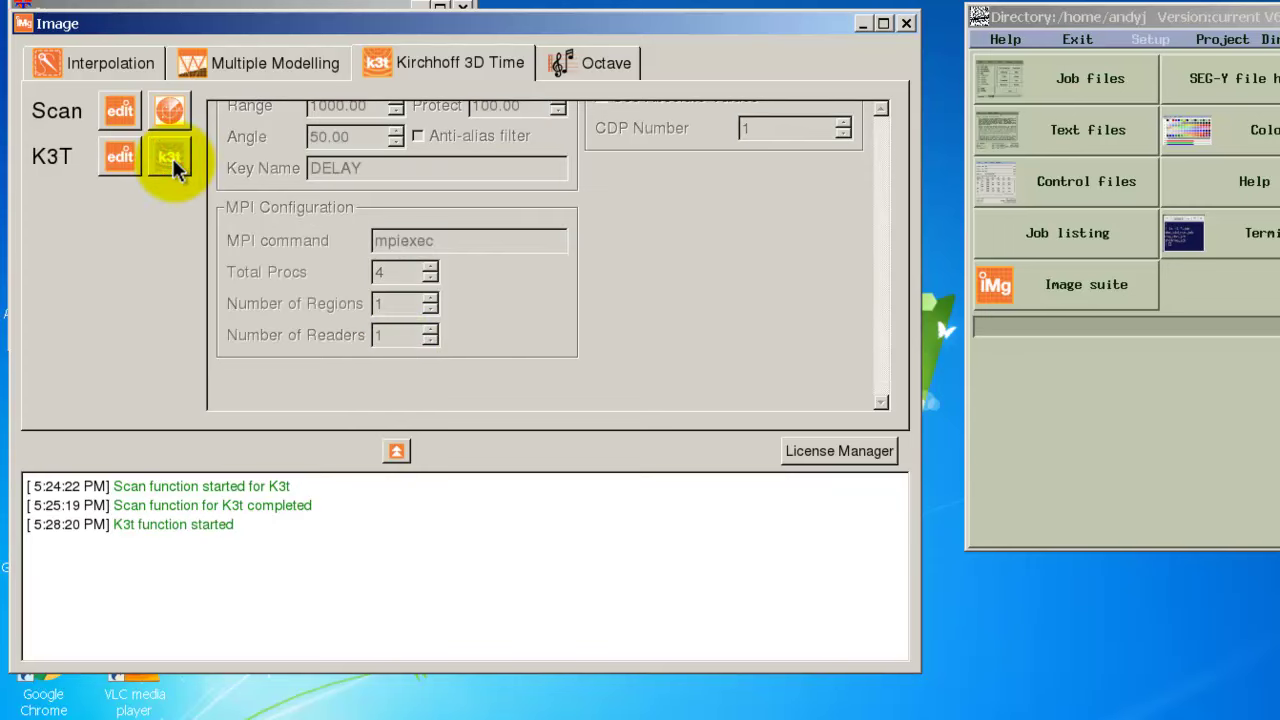